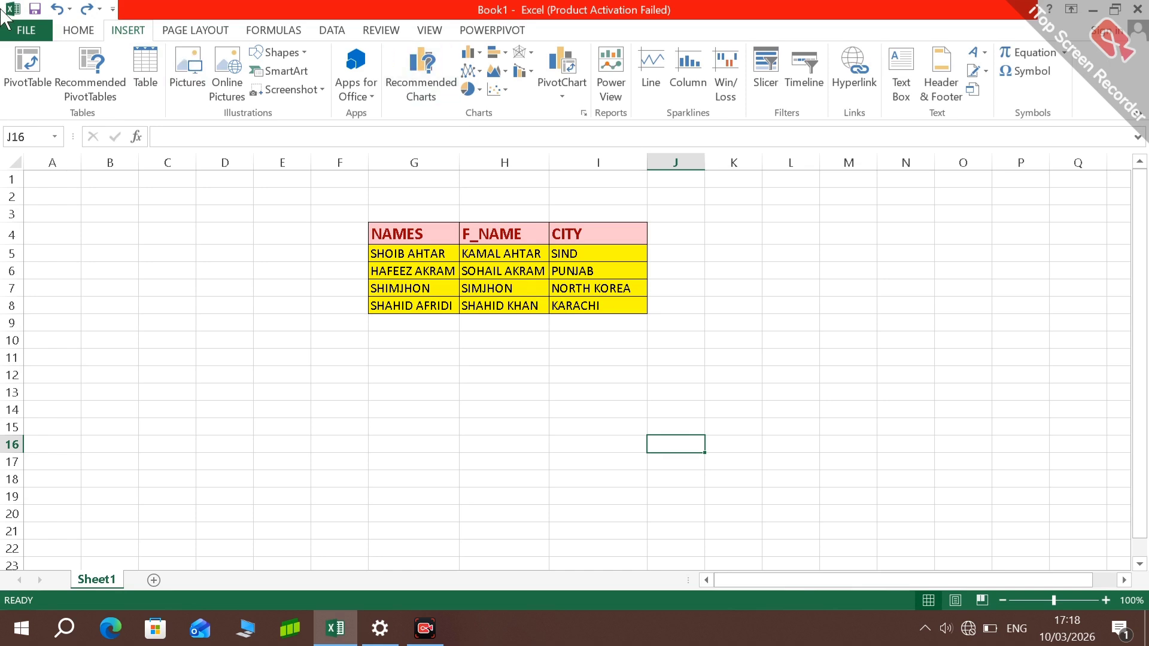
Start a new PivotTable with the range Sheet1!$G$4:$I$8, including the header row, as its source data
{"action": "left_click", "coordinate": [17, 74]}
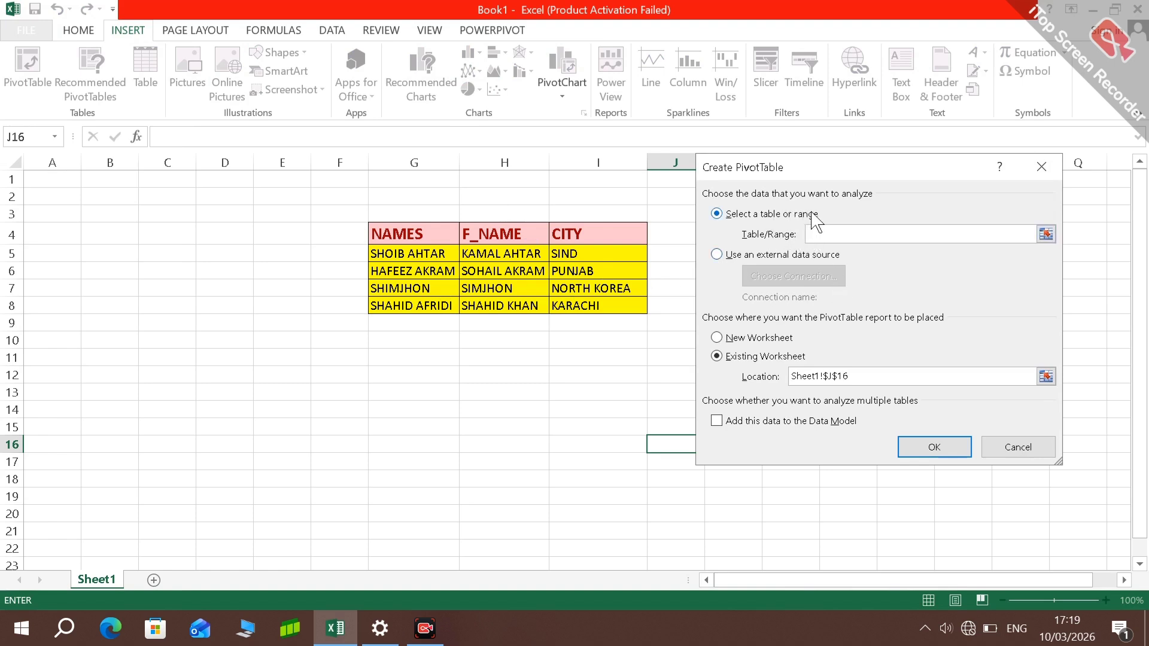
{"action": "left_click", "coordinate": [630, 240]}
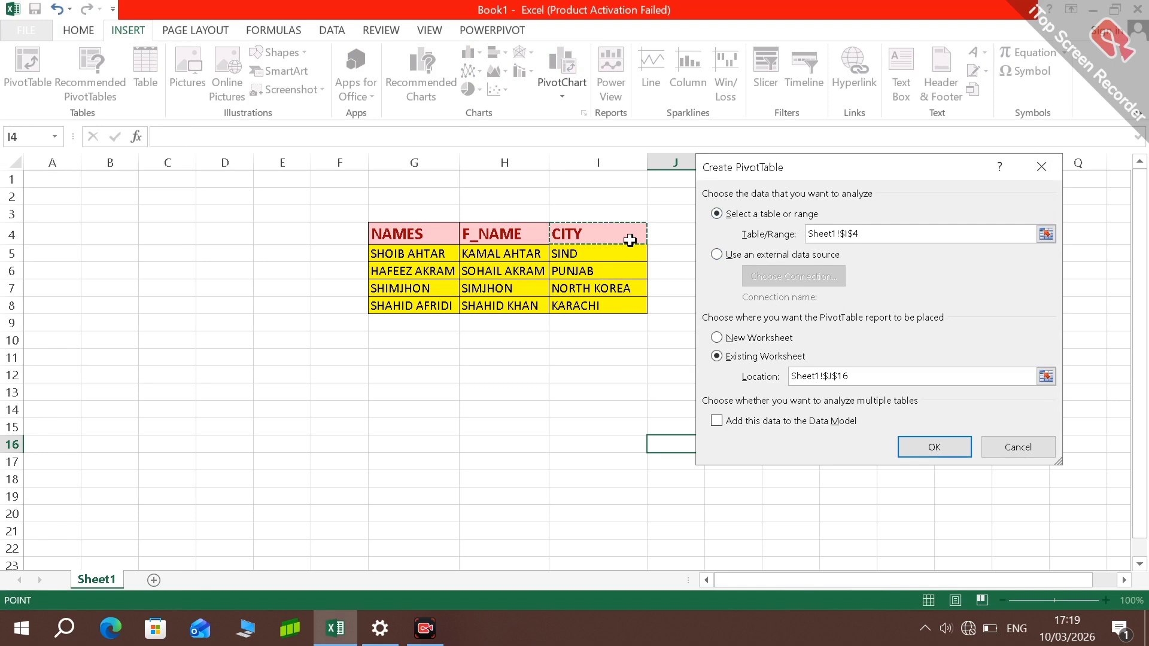
{"action": "key", "text": "shift+Left"}
{"action": "key", "text": "shift+Left"}
{"action": "key", "text": "shift+Down"}
{"action": "key", "text": "shift+Down"}
{"action": "key", "text": "shift+Down"}
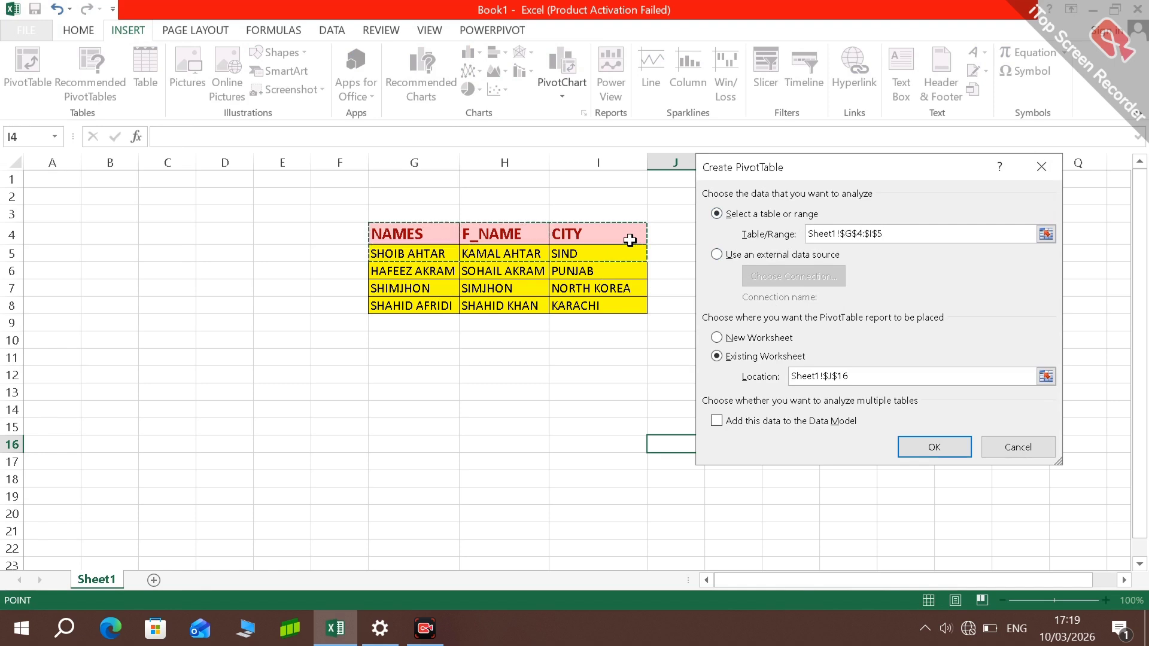
{"action": "key", "text": "shift+Down"}
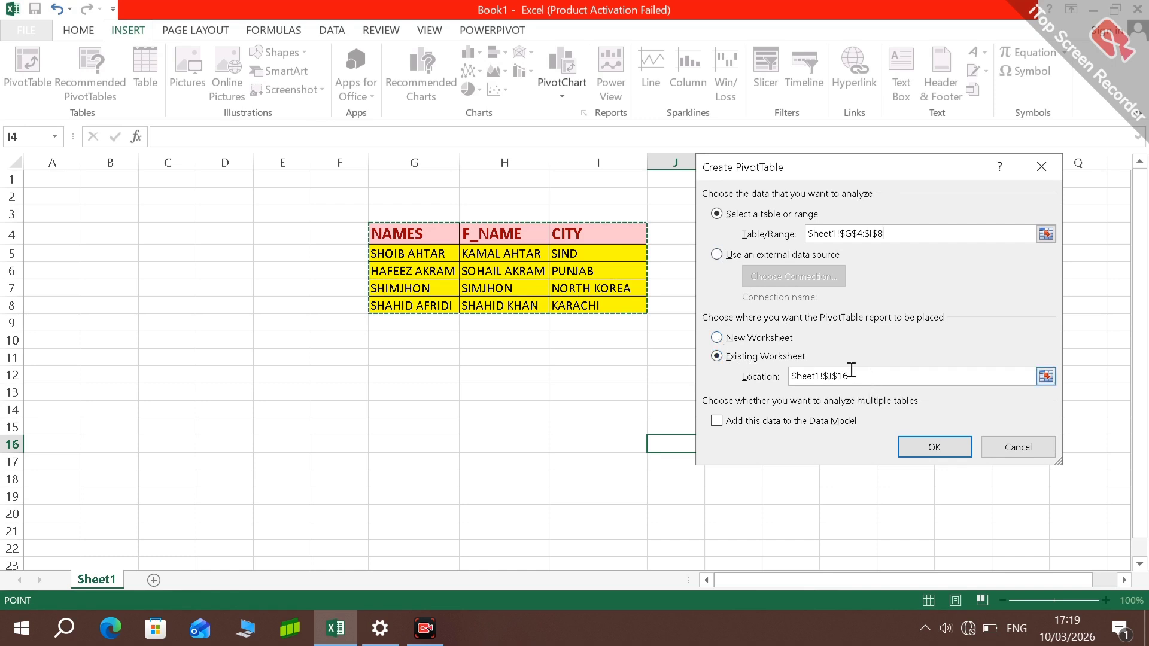
Place the PivotTable report in the existing worksheet at Sheet1!$C$12 and create it
{"action": "left_click", "coordinate": [716, 339]}
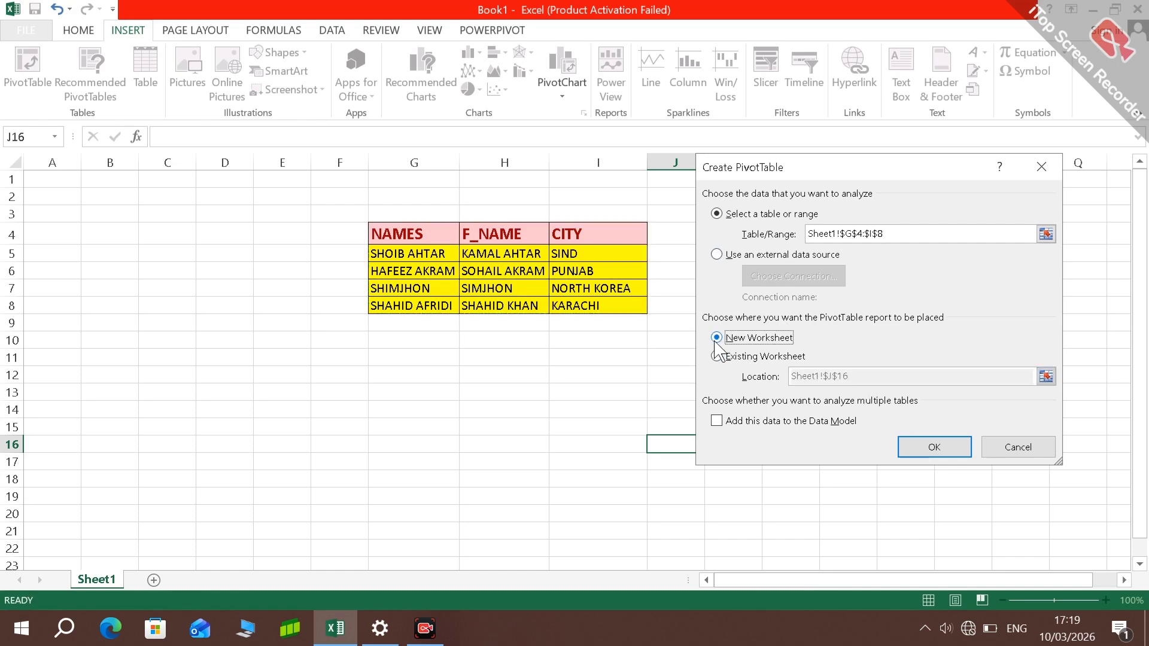
{"action": "left_click", "coordinate": [716, 358]}
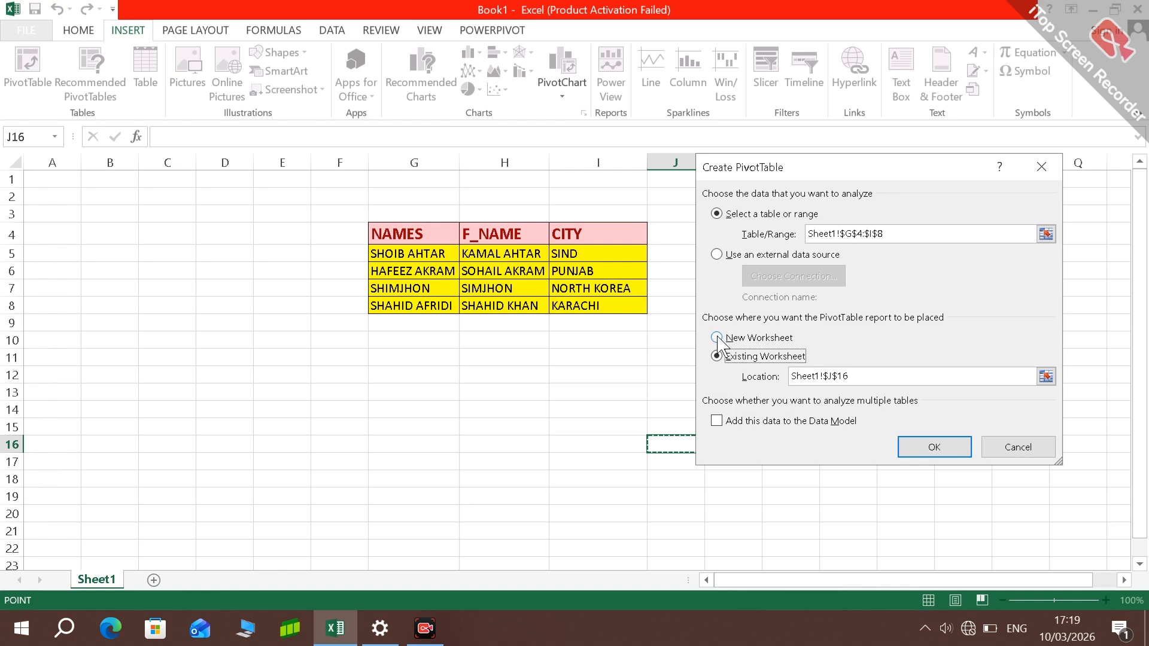
{"action": "left_click", "coordinate": [890, 379]}
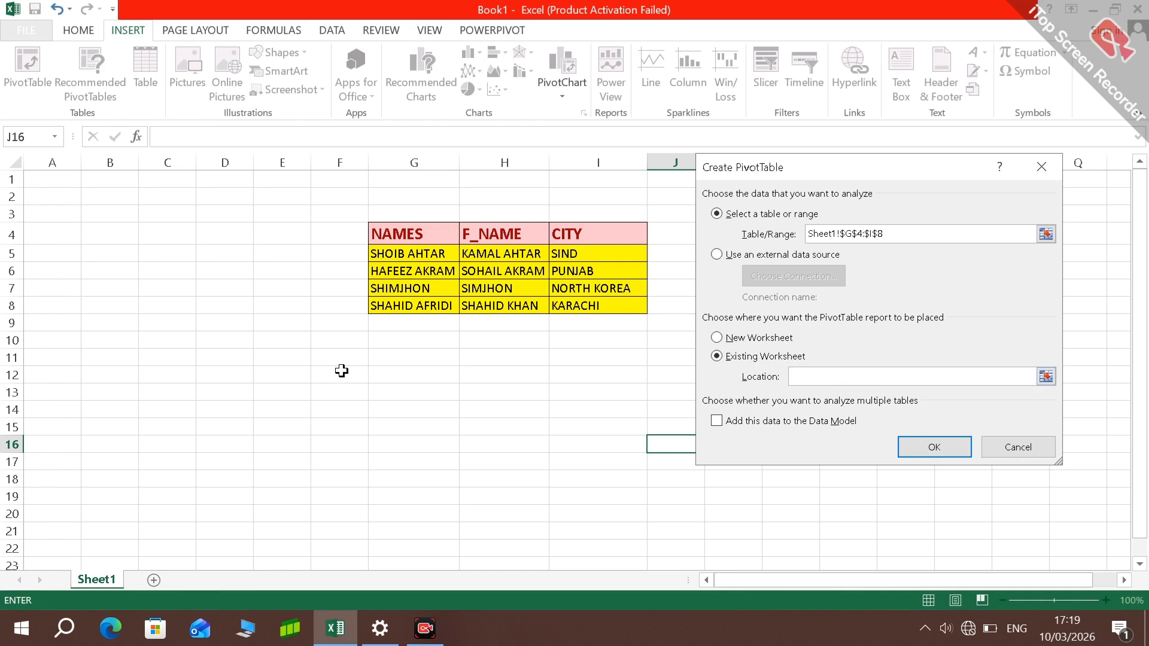
{"action": "left_click", "coordinate": [206, 332]}
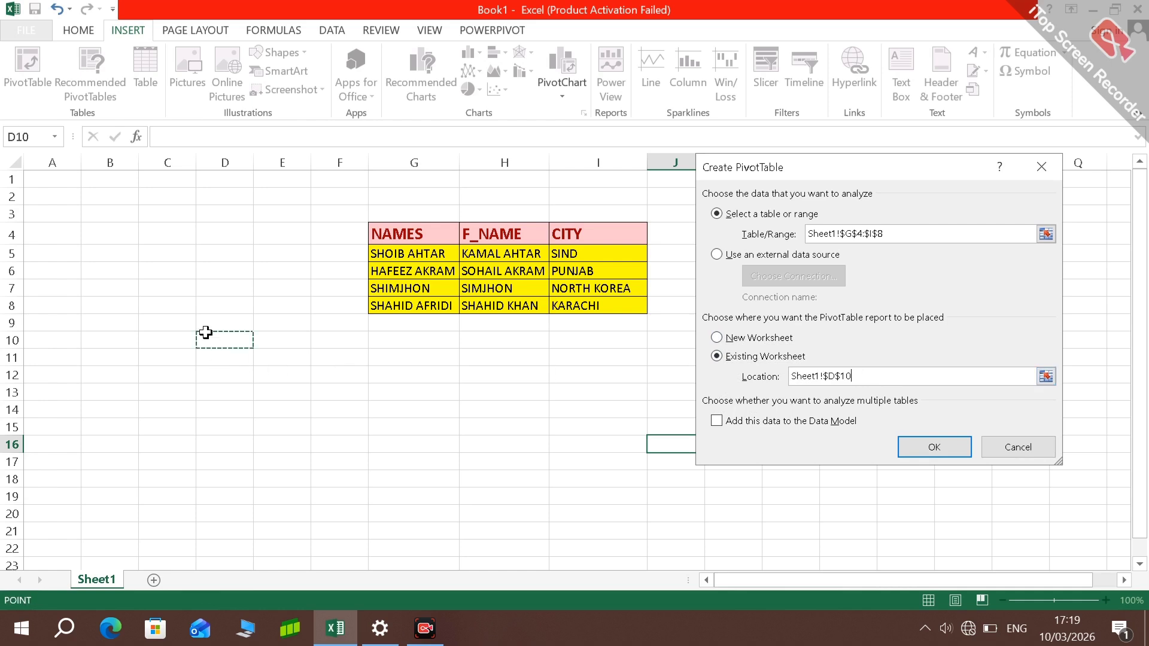
{"action": "left_click", "coordinate": [154, 380]}
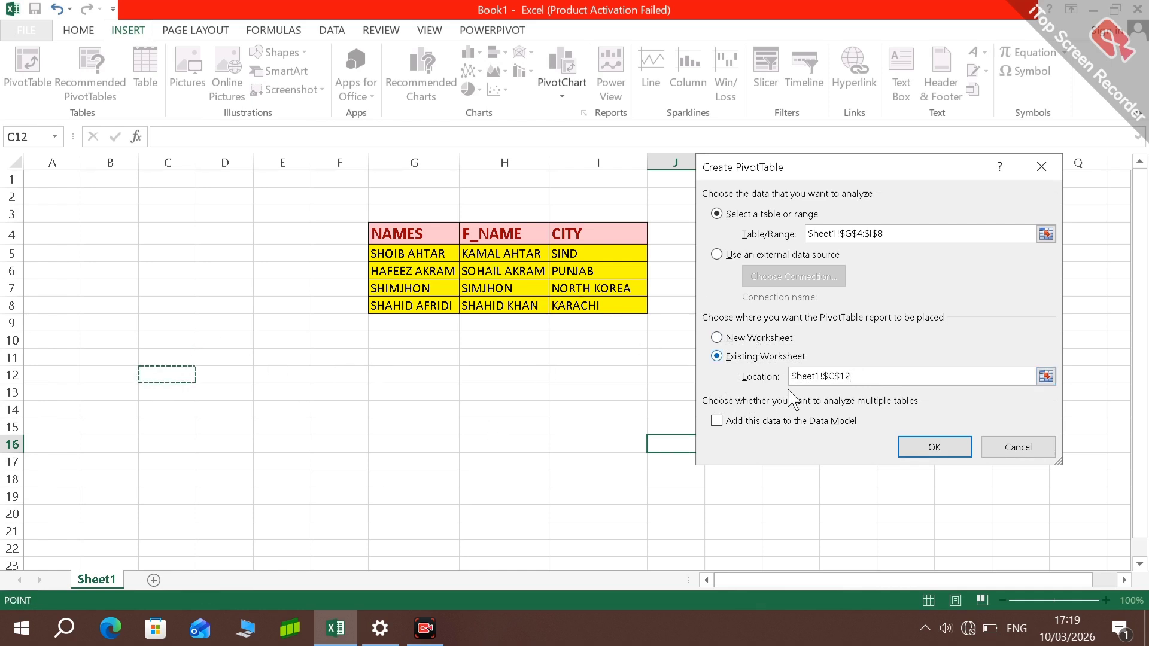
{"action": "left_click", "coordinate": [912, 446]}
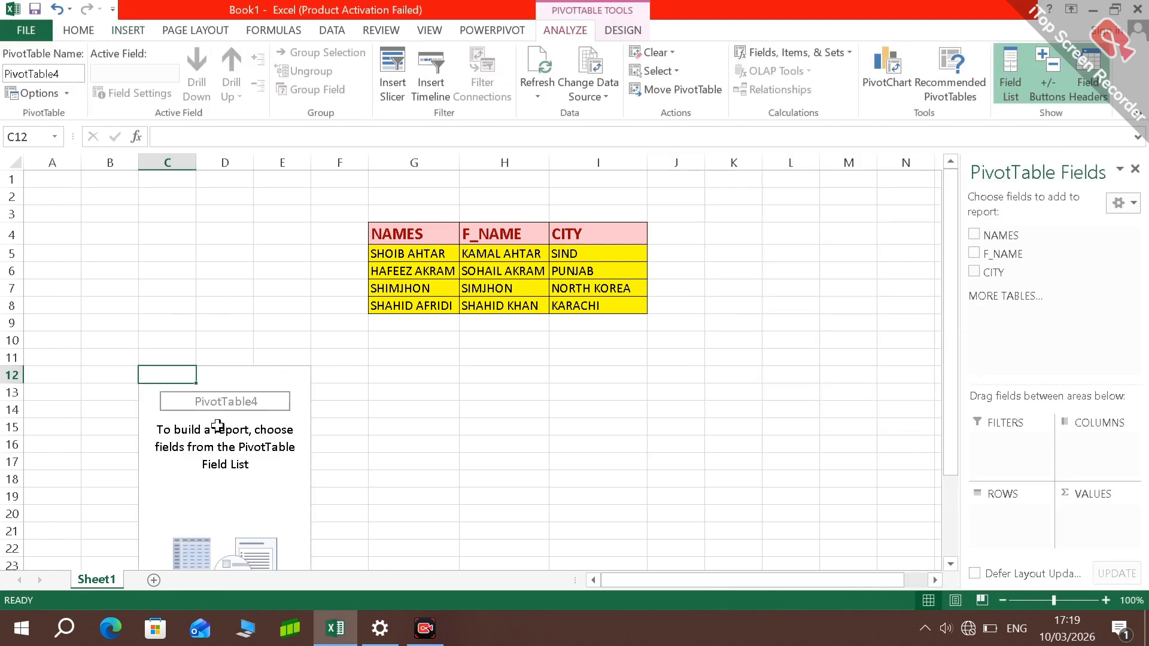
Add the CITY, F_NAME and NAMES fields to the PivotTable rows in that order, and close the field list
{"action": "left_click_drag", "start_coordinate": [214, 411], "coordinate": [326, 416]}
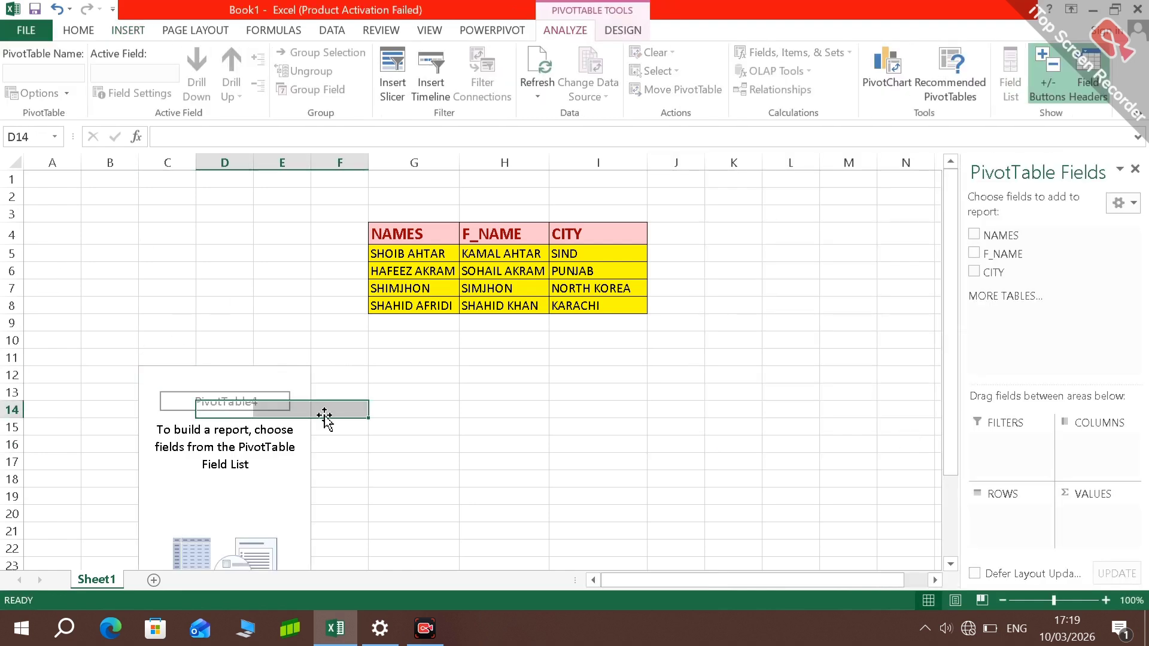
{"action": "left_click", "coordinate": [237, 389]}
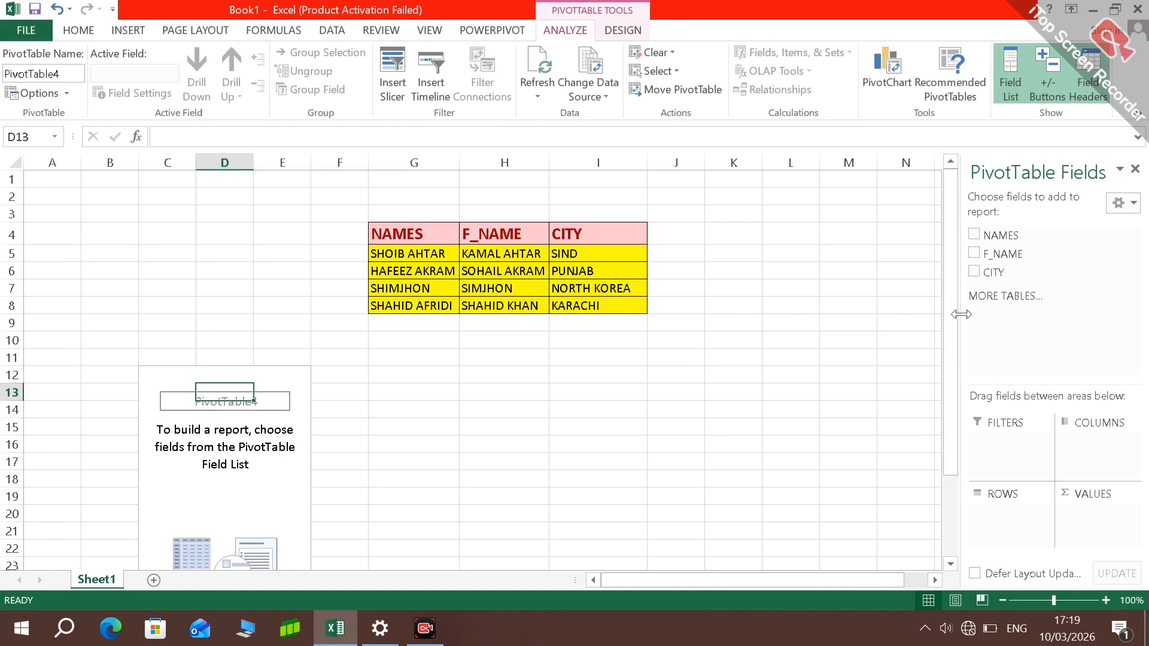
{"action": "left_click", "coordinate": [974, 273]}
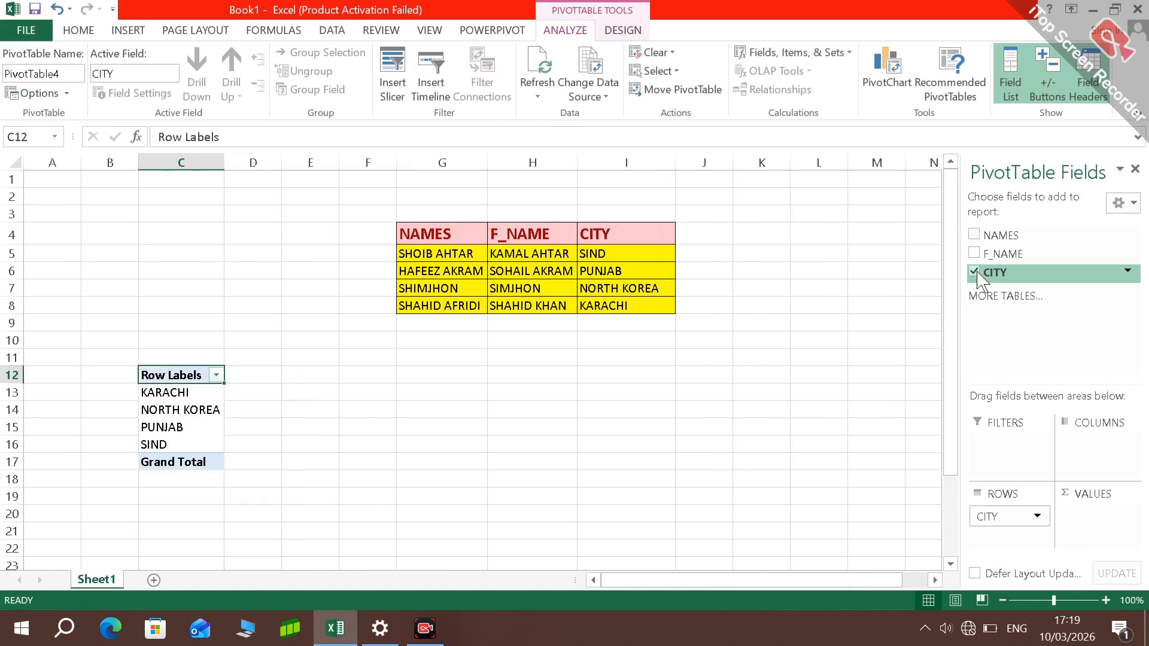
{"action": "left_click", "coordinate": [974, 254]}
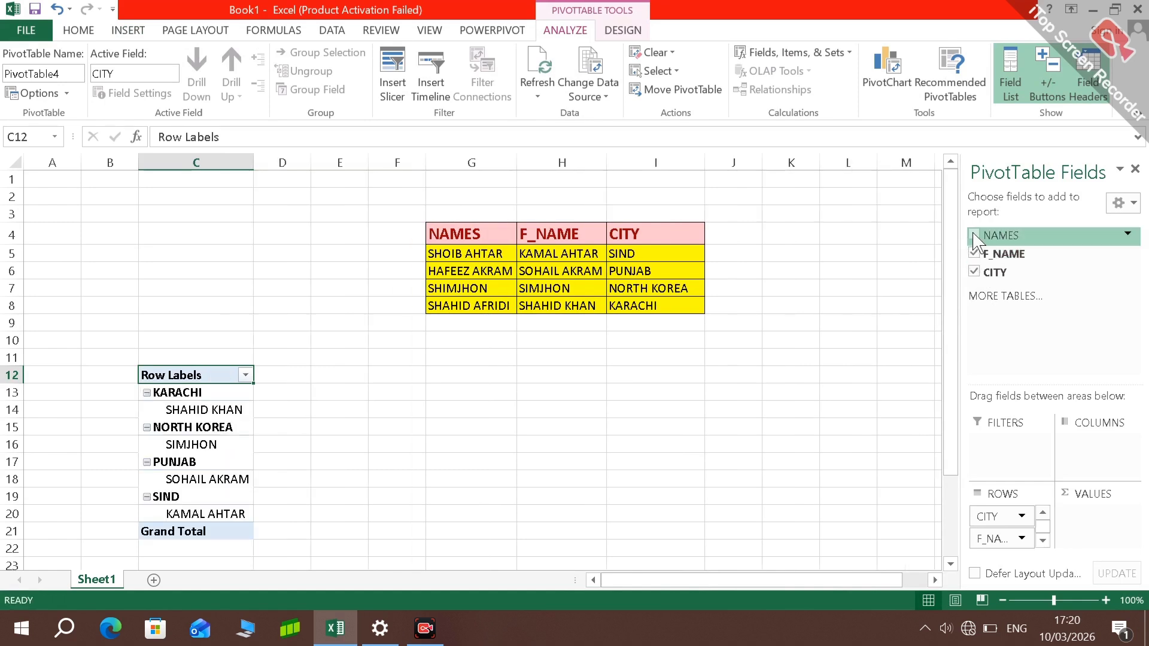
{"action": "left_click", "coordinate": [975, 235]}
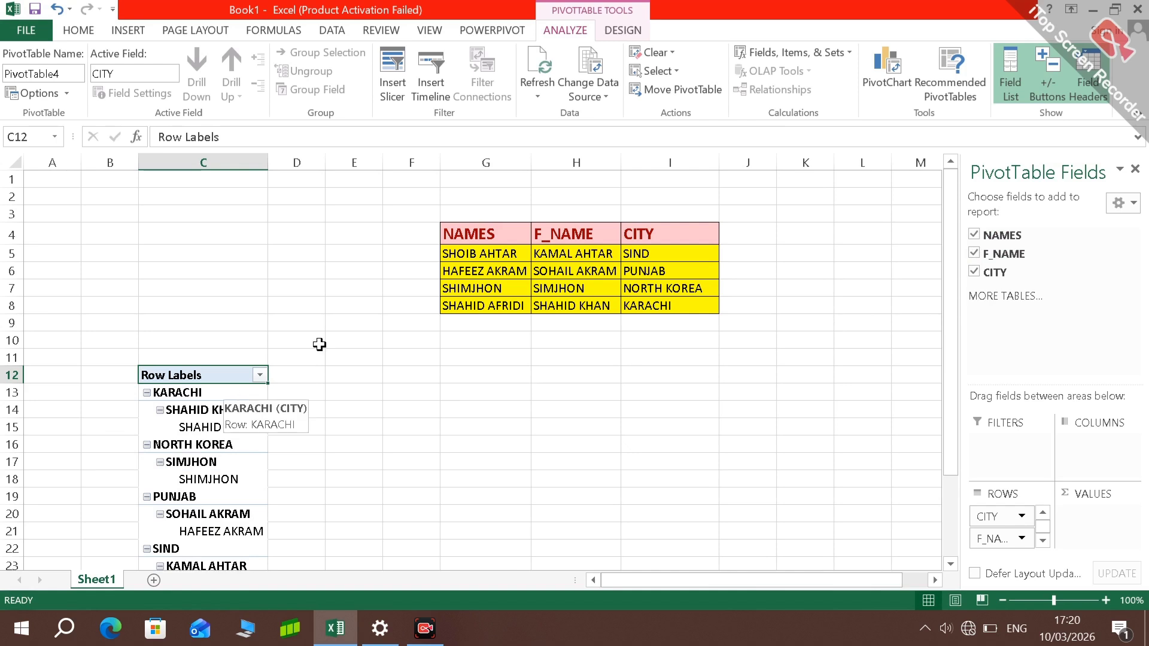
{"action": "left_click", "coordinate": [1136, 170]}
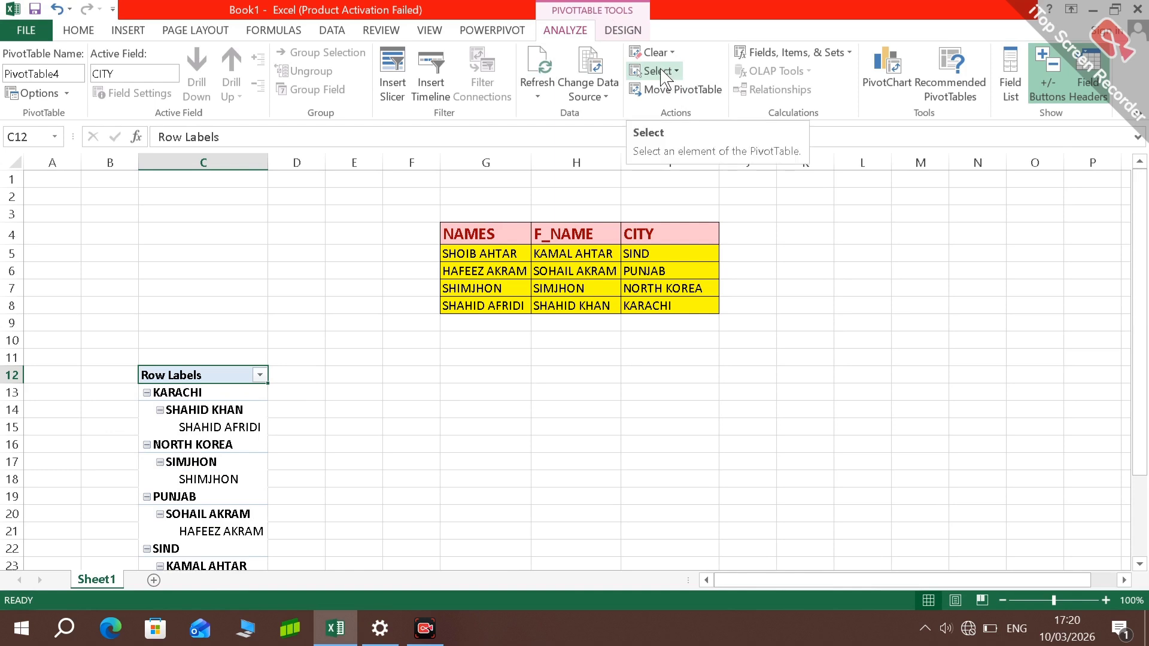
Examine the PivotTable design and analysis tools and the PivotTable Options pages, including Totals & Filters and Alt Text, without changing any setting
{"action": "left_click", "coordinate": [617, 34]}
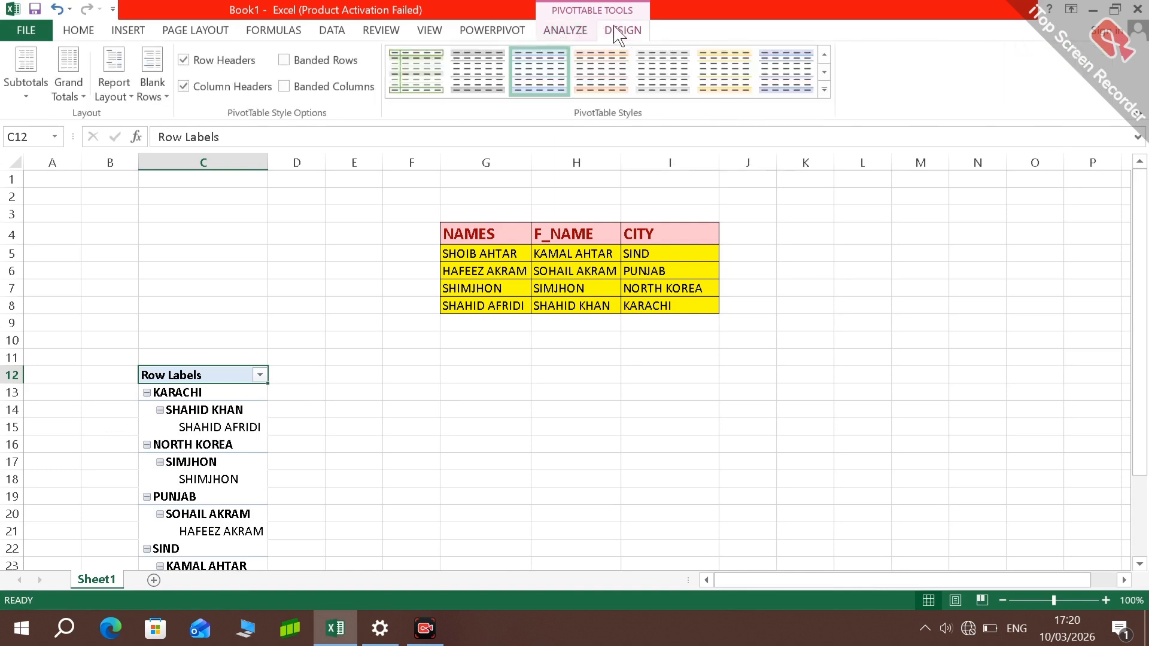
{"action": "left_click", "coordinate": [564, 31]}
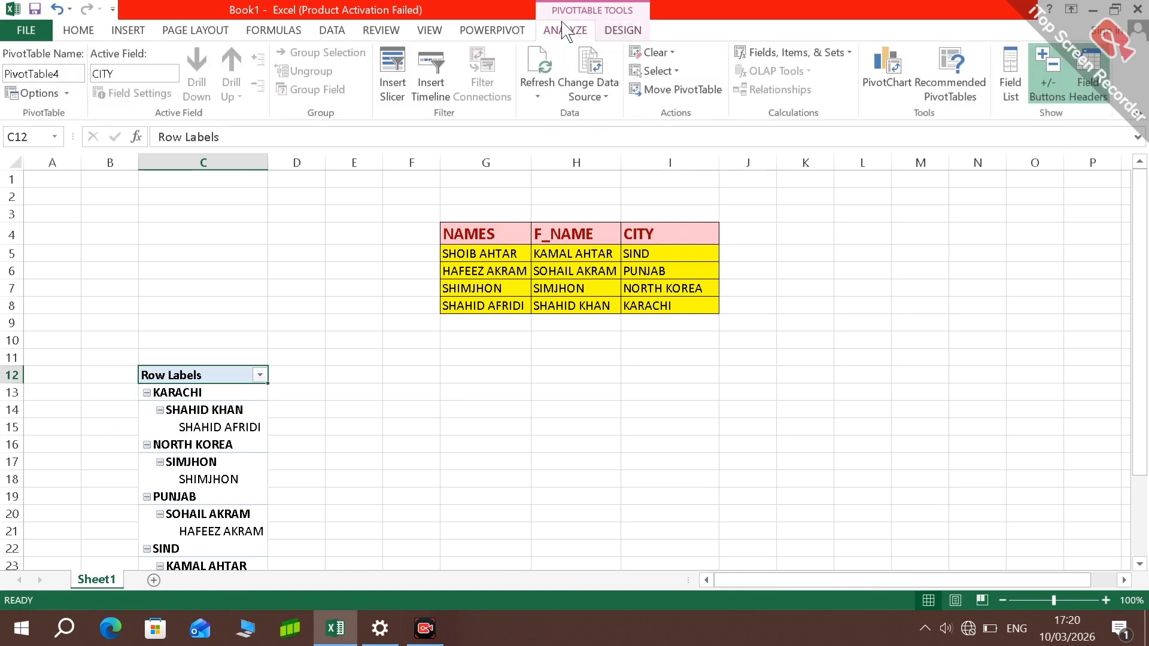
{"action": "left_click", "coordinate": [616, 35]}
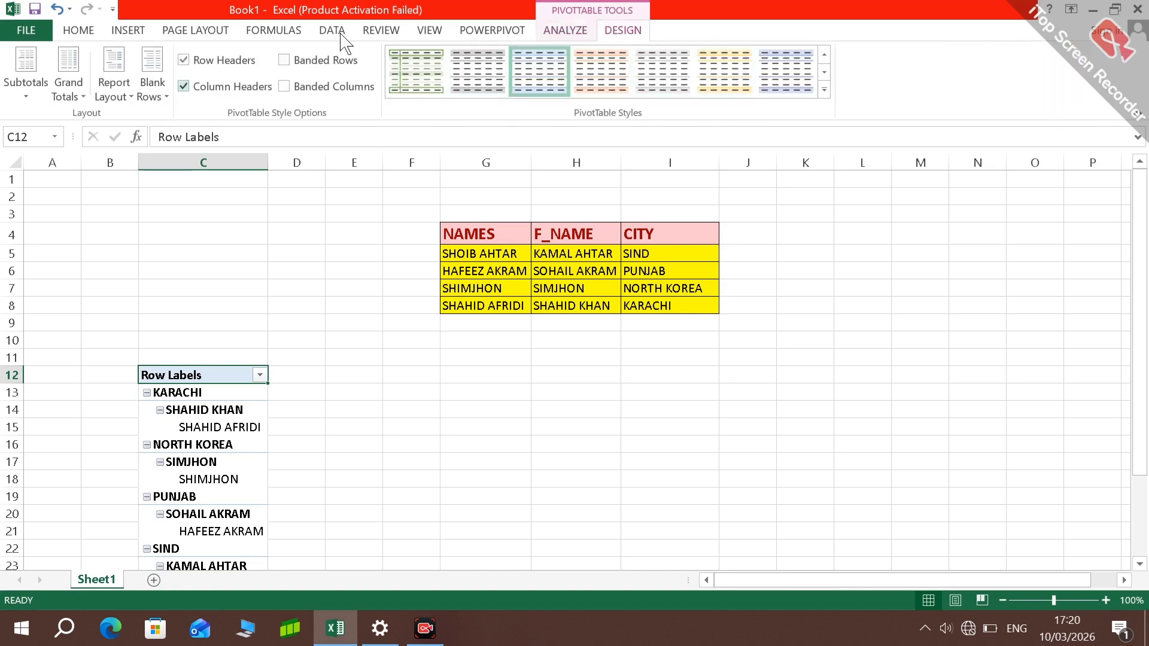
{"action": "left_click", "coordinate": [567, 34]}
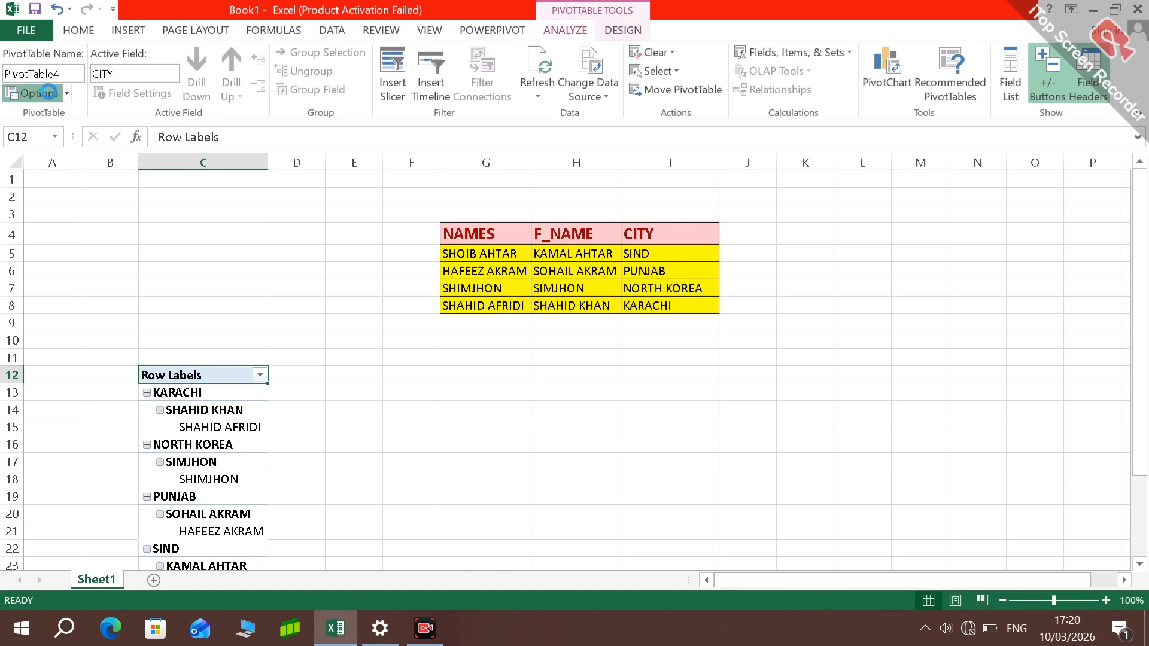
{"action": "left_click", "coordinate": [49, 95]}
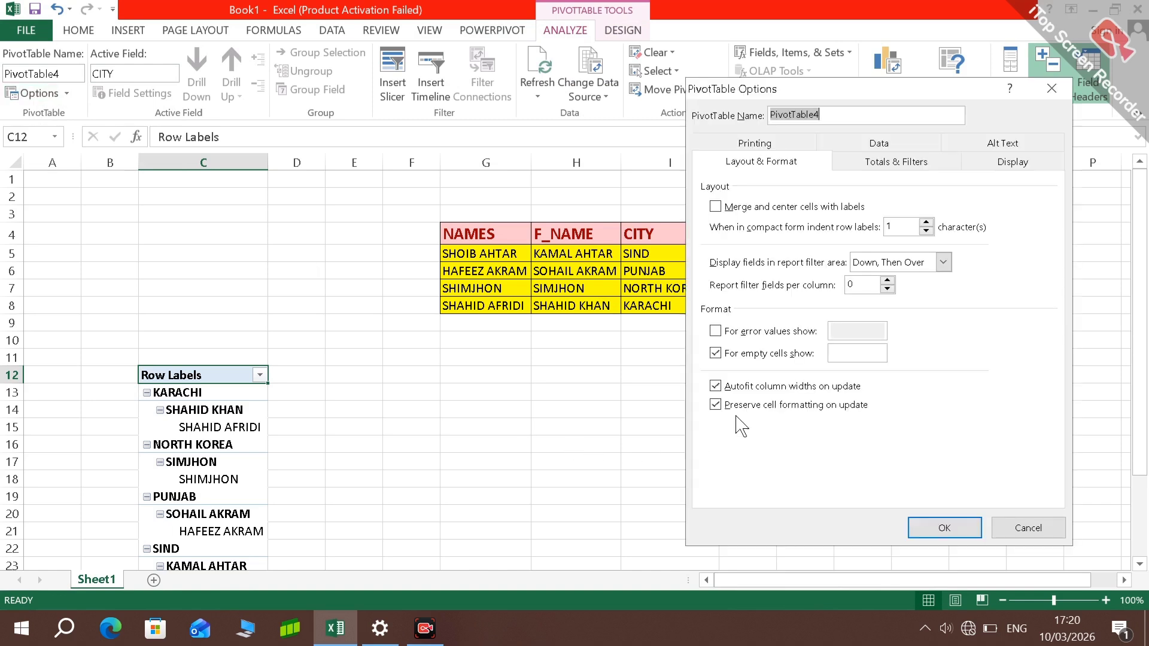
{"action": "left_click", "coordinate": [751, 146]}
{"action": "left_click", "coordinate": [857, 145]}
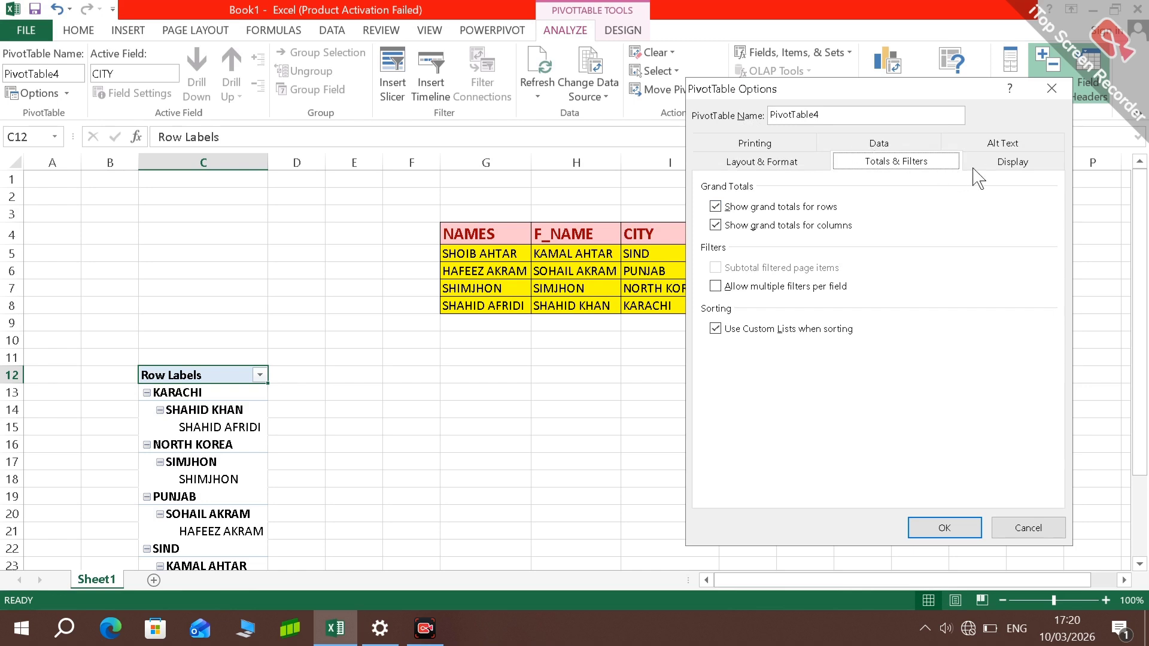
{"action": "left_click", "coordinate": [1001, 144]}
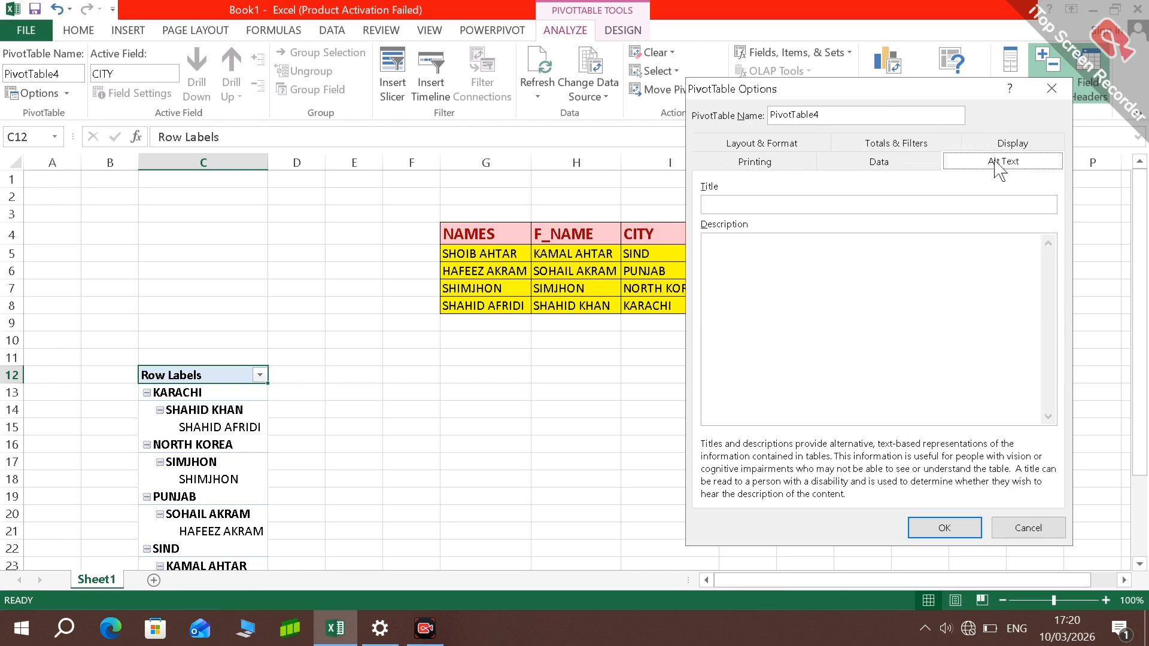
{"action": "left_click", "coordinate": [1051, 88]}
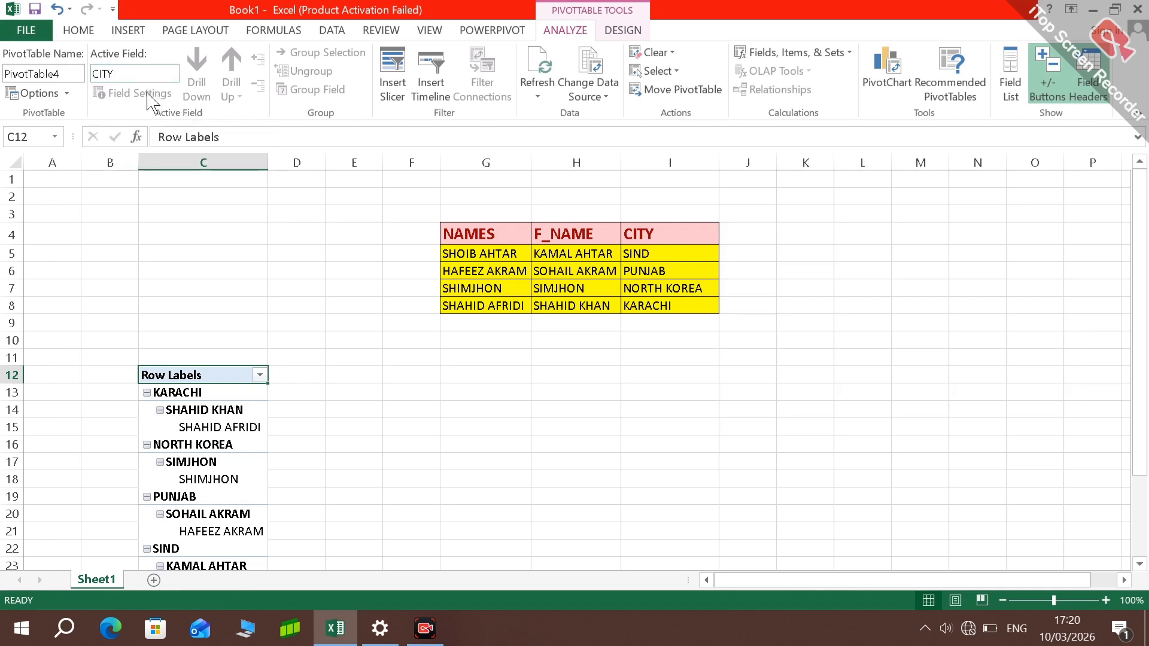
Collapse the PivotTable's F_NAME field to hide the NAMES entries nested beneath each item
{"action": "left_click", "coordinate": [210, 414]}
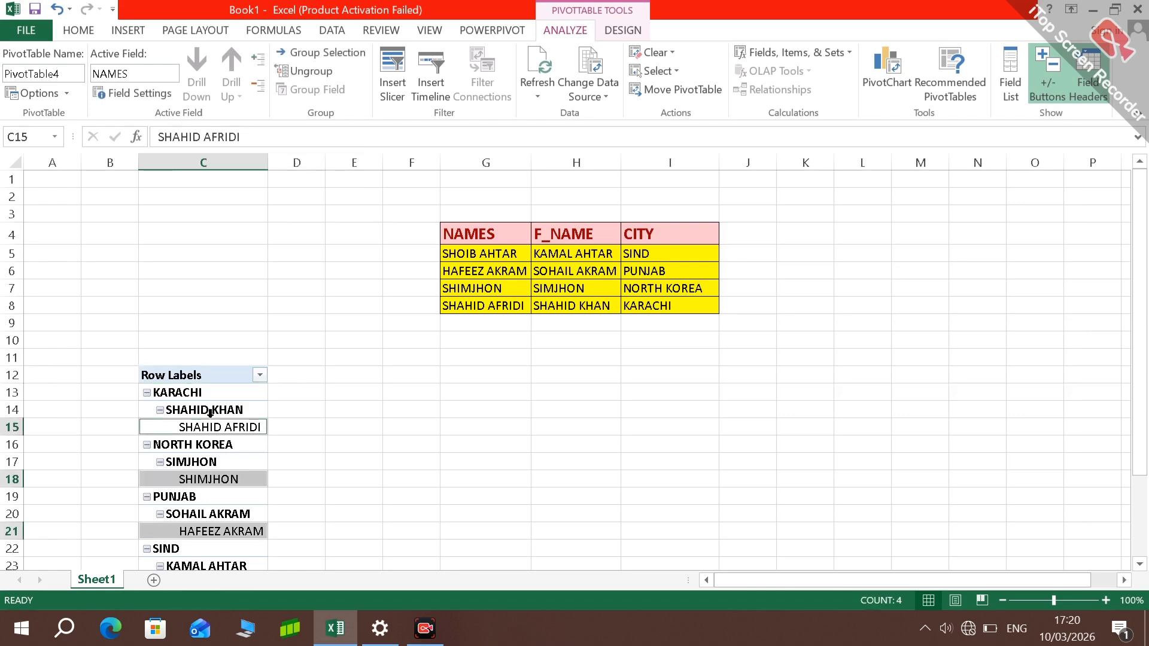
{"action": "key", "text": "ctrl+a"}
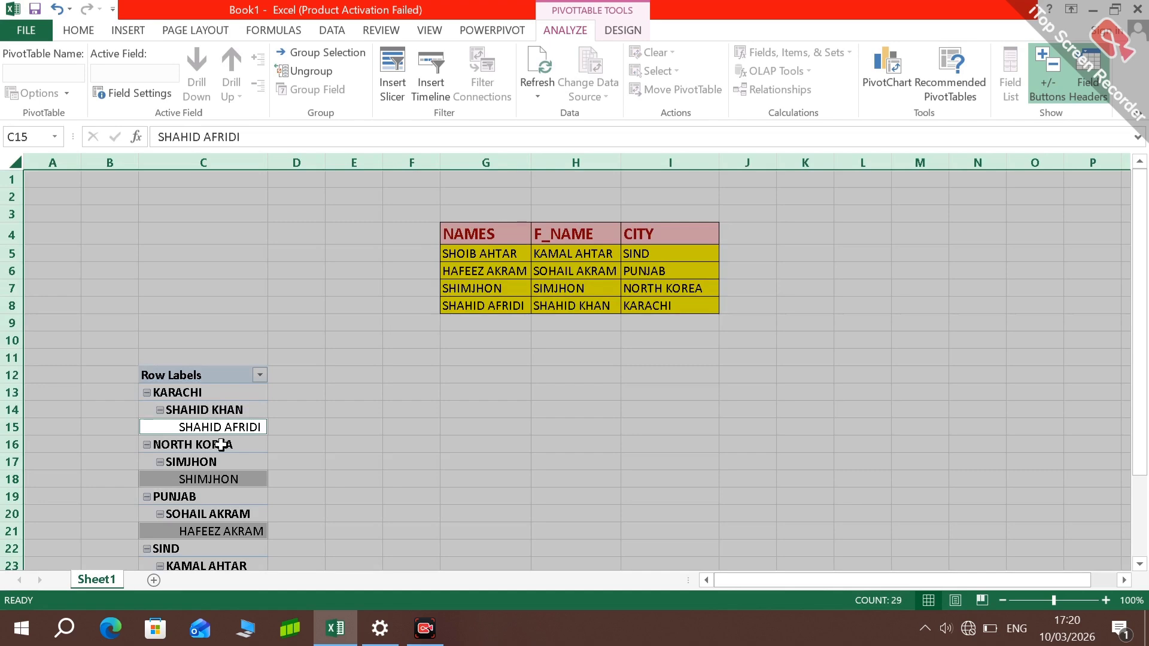
{"action": "left_click", "coordinate": [328, 426]}
{"action": "left_click", "coordinate": [228, 411]}
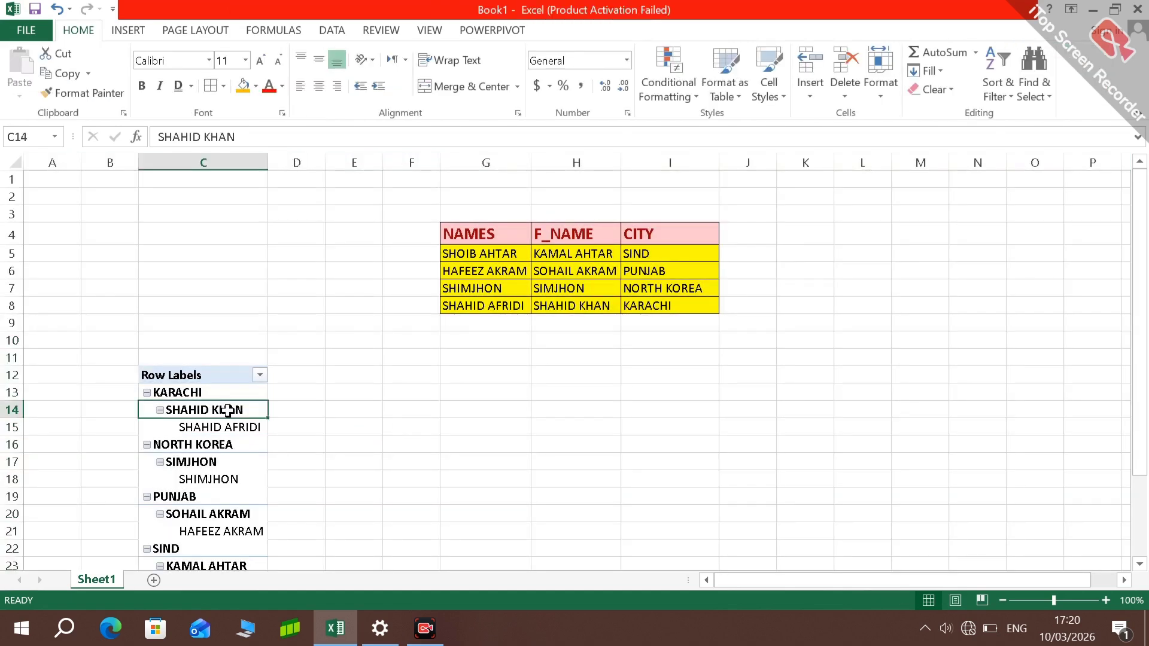
{"action": "left_click", "coordinate": [222, 429]}
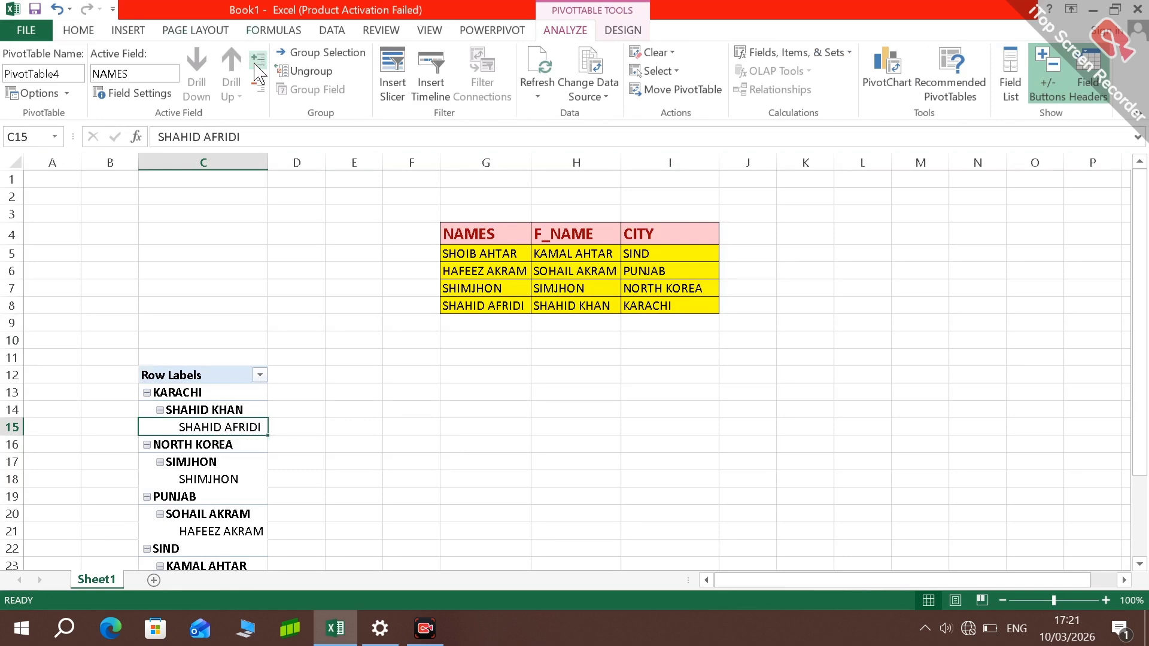
{"action": "left_click", "coordinate": [257, 84]}
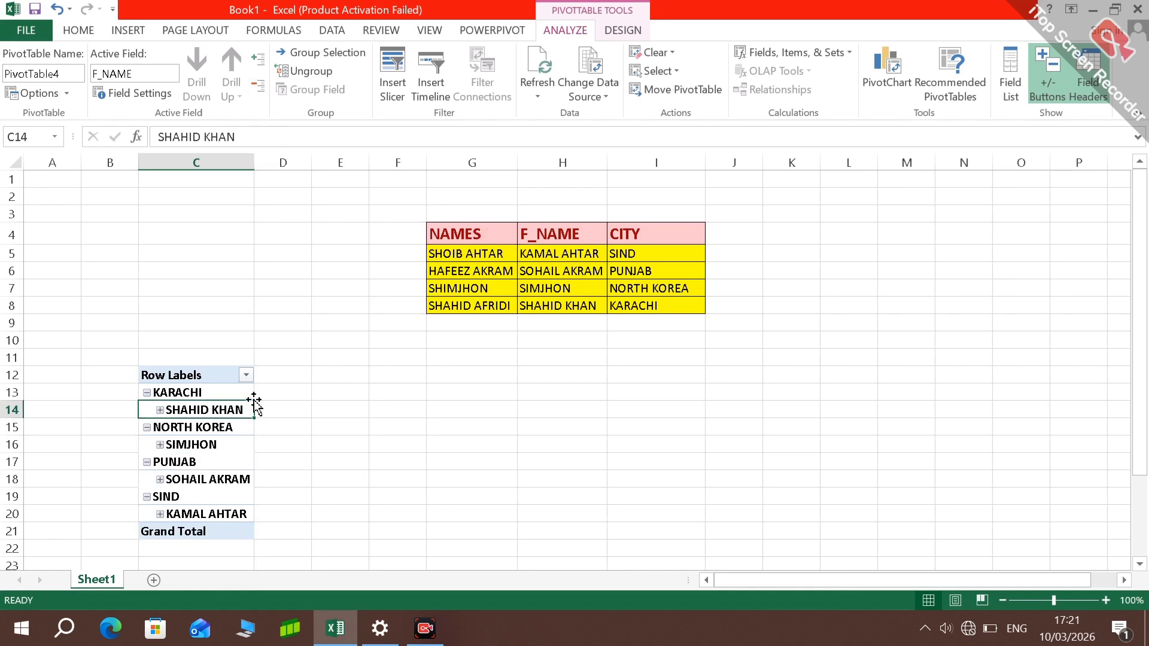
Expand and collapse all items of the F_NAME field twice to demonstrate showing and hiding its details
{"action": "left_click", "coordinate": [258, 62]}
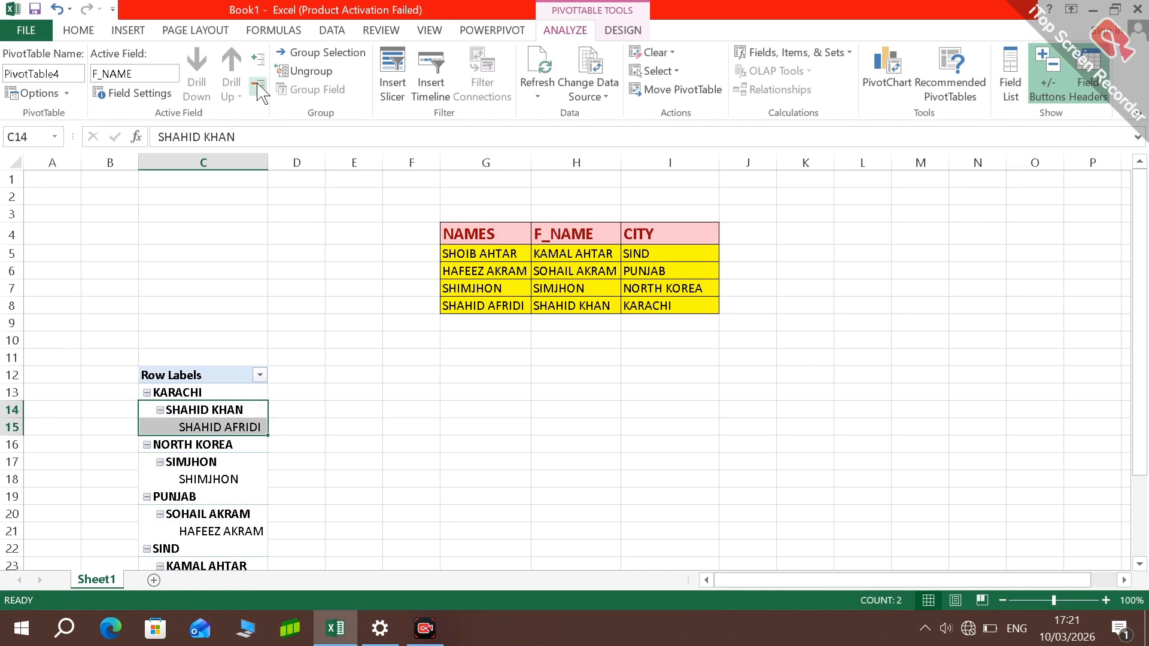
{"action": "left_click", "coordinate": [258, 84]}
{"action": "left_click", "coordinate": [258, 65]}
{"action": "left_click", "coordinate": [260, 81]}
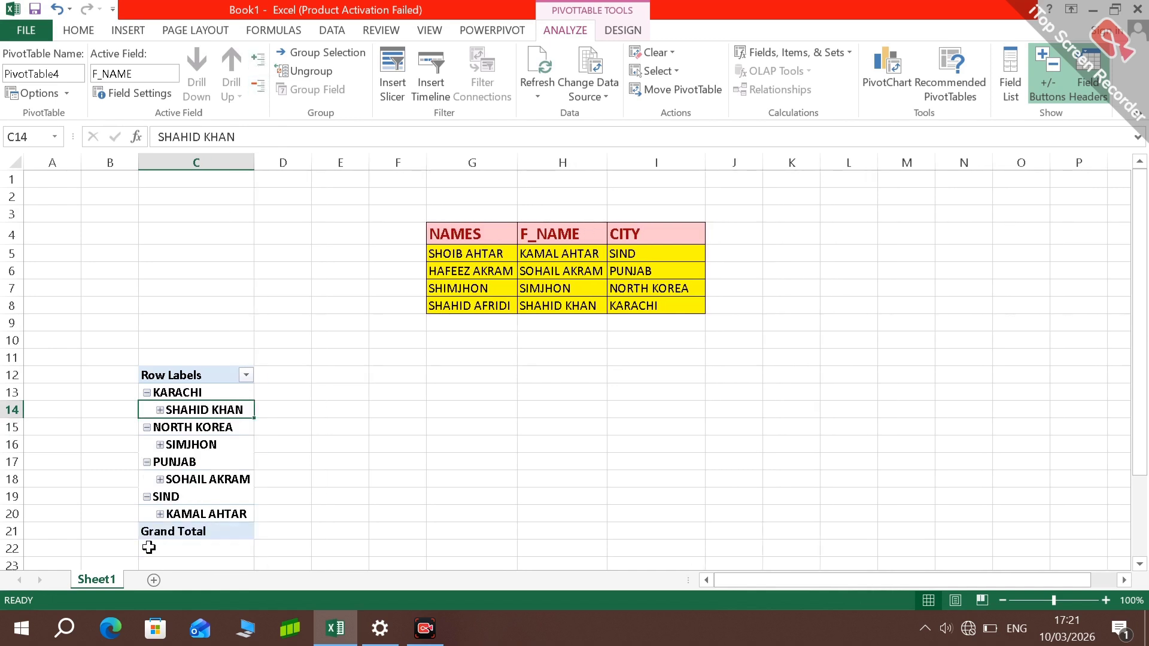
Expand and collapse the F_NAME field with the whole PivotTable selected, and try to group that selection
{"action": "key", "text": "ctrl+a"}
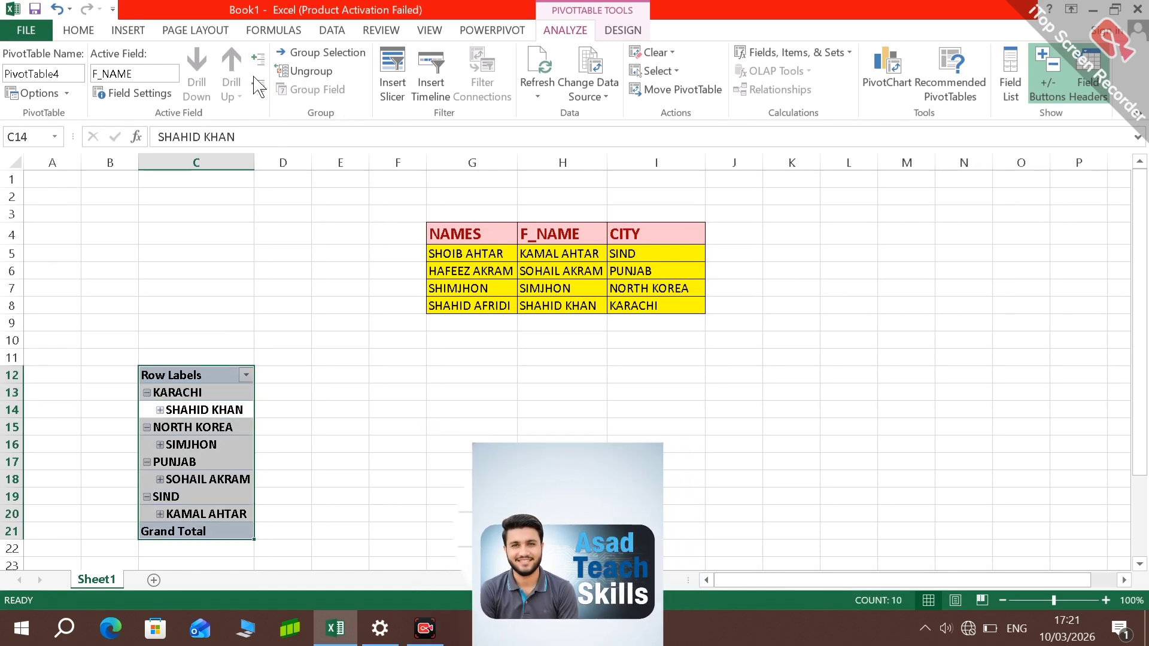
{"action": "left_click", "coordinate": [257, 63]}
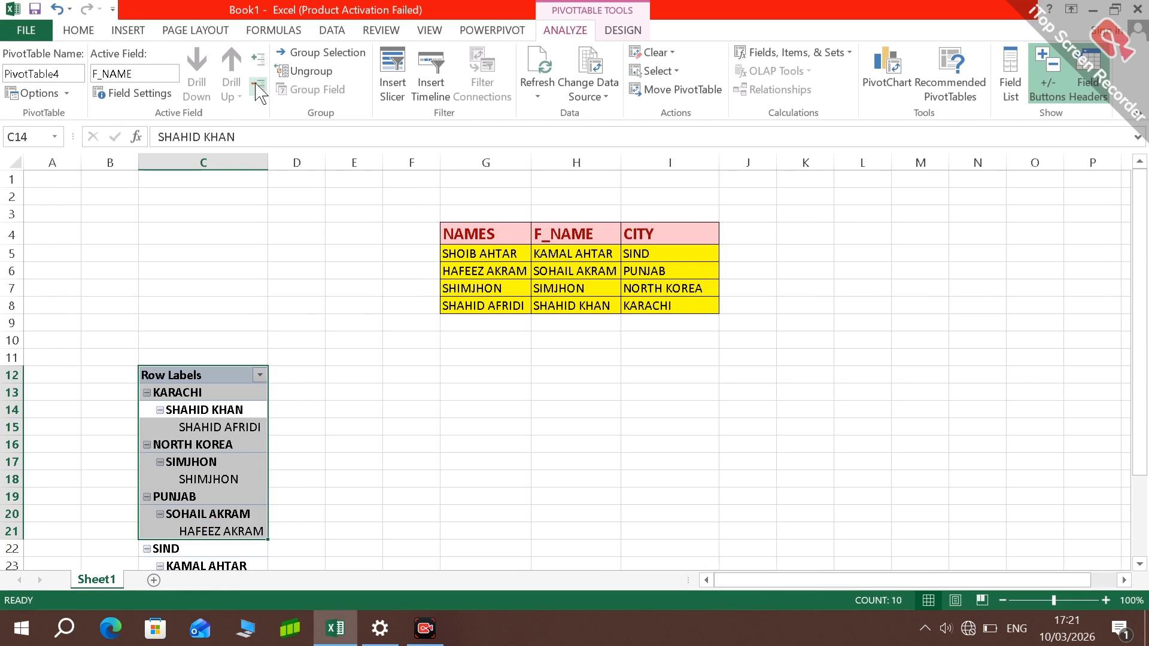
{"action": "left_click", "coordinate": [256, 87]}
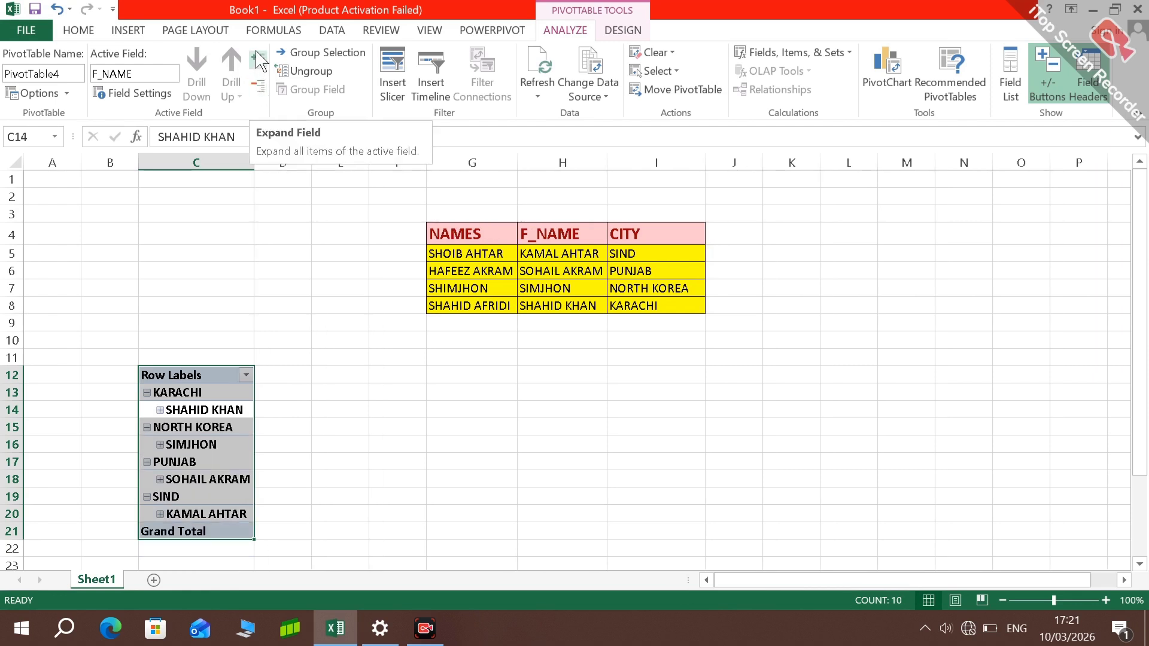
{"action": "left_click", "coordinate": [305, 54]}
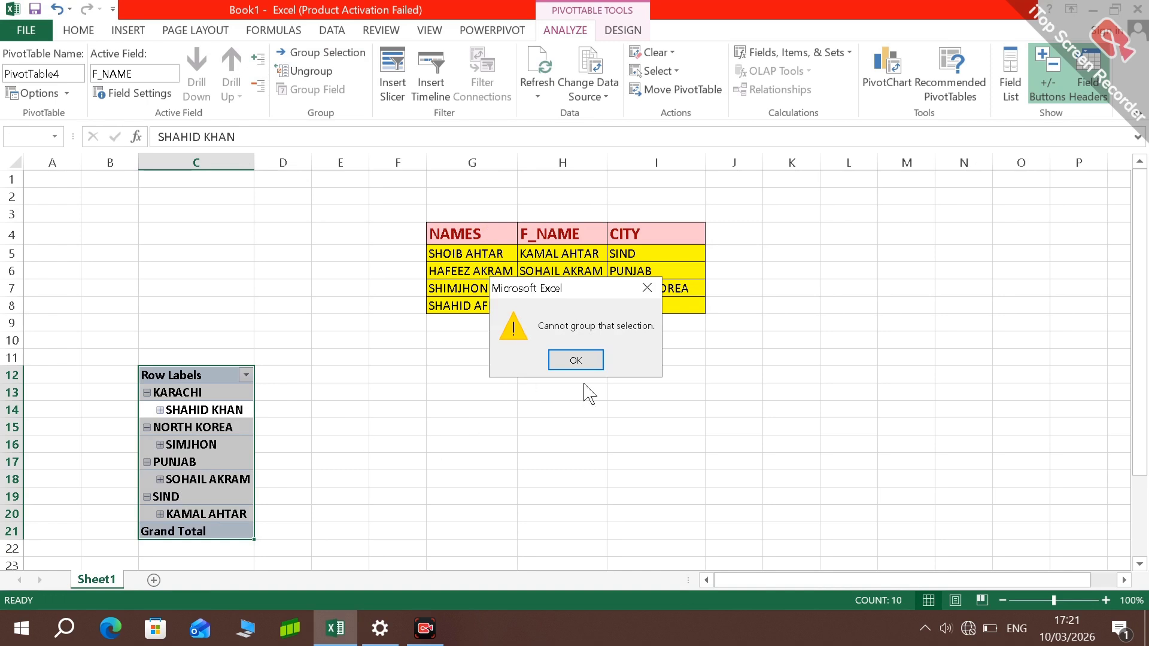
{"action": "left_click", "coordinate": [576, 361]}
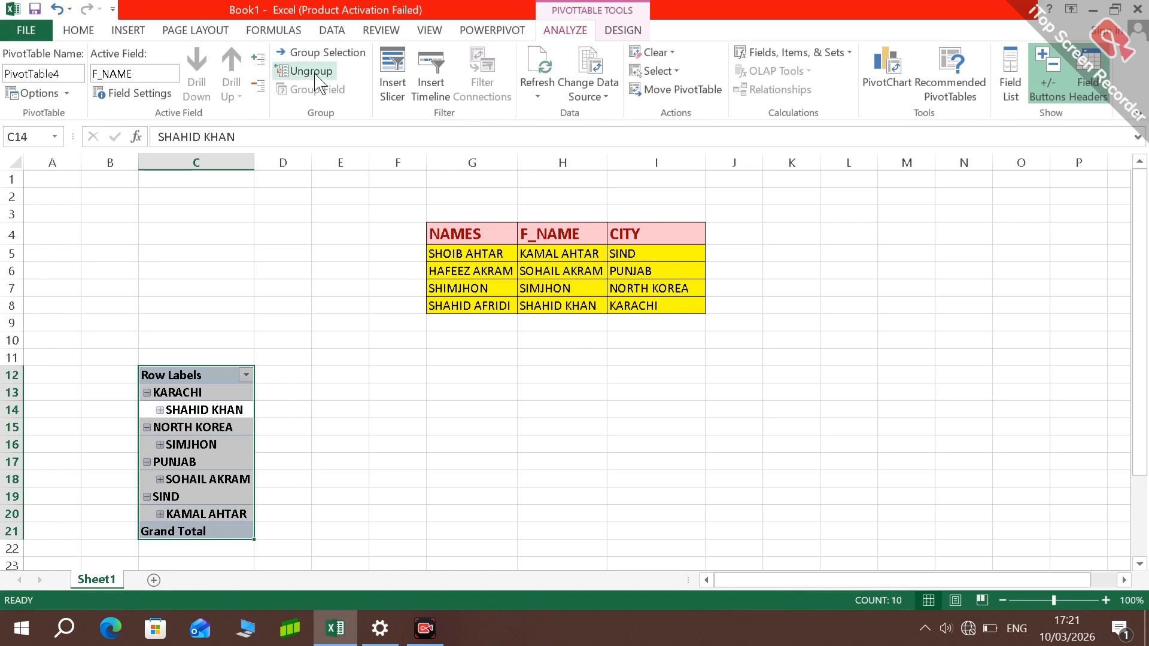
Insert slicers for the PivotTable's NAMES, F_NAME and CITY fields
{"action": "left_click", "coordinate": [397, 95]}
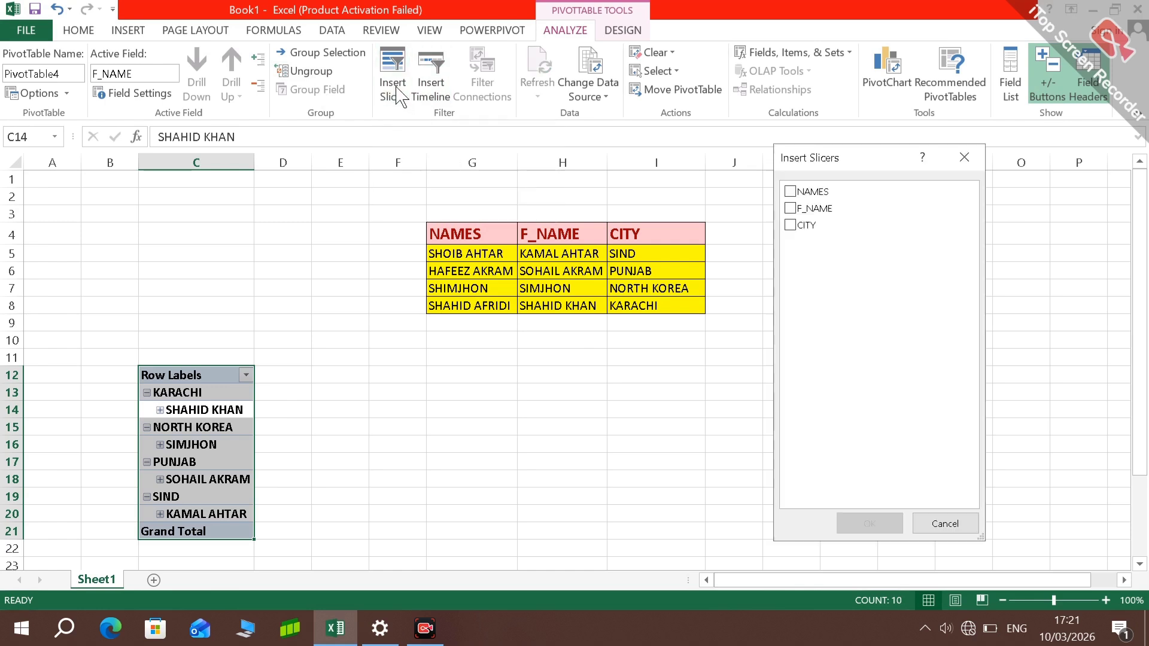
{"action": "left_click", "coordinate": [791, 227]}
{"action": "left_click", "coordinate": [791, 210]}
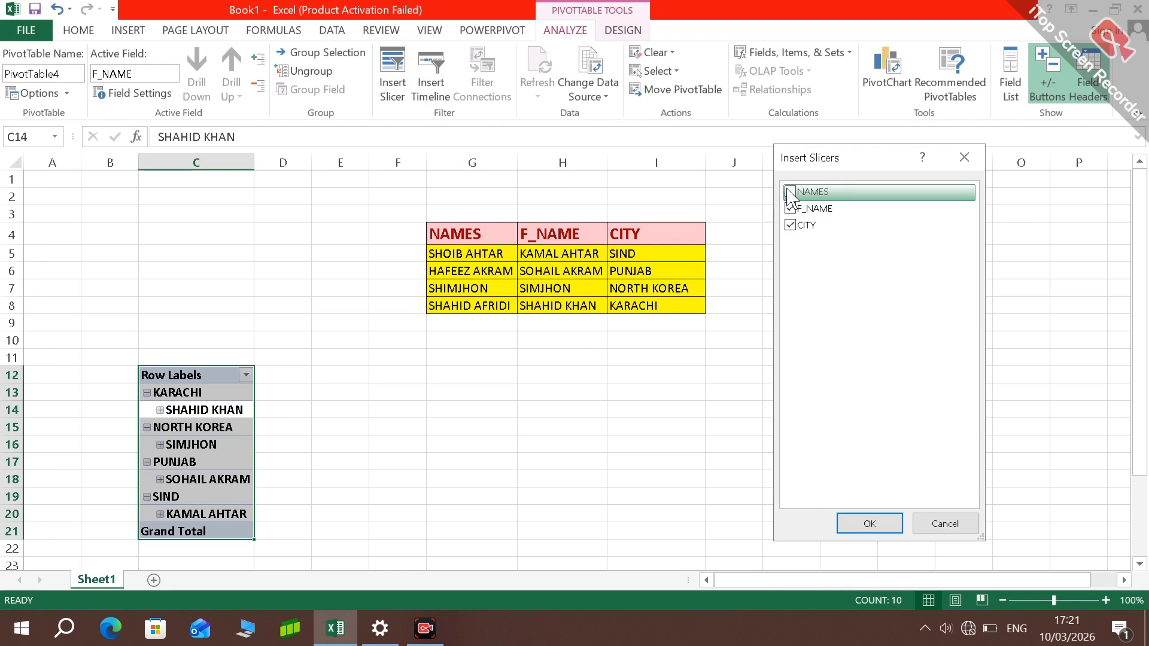
{"action": "left_click", "coordinate": [787, 190]}
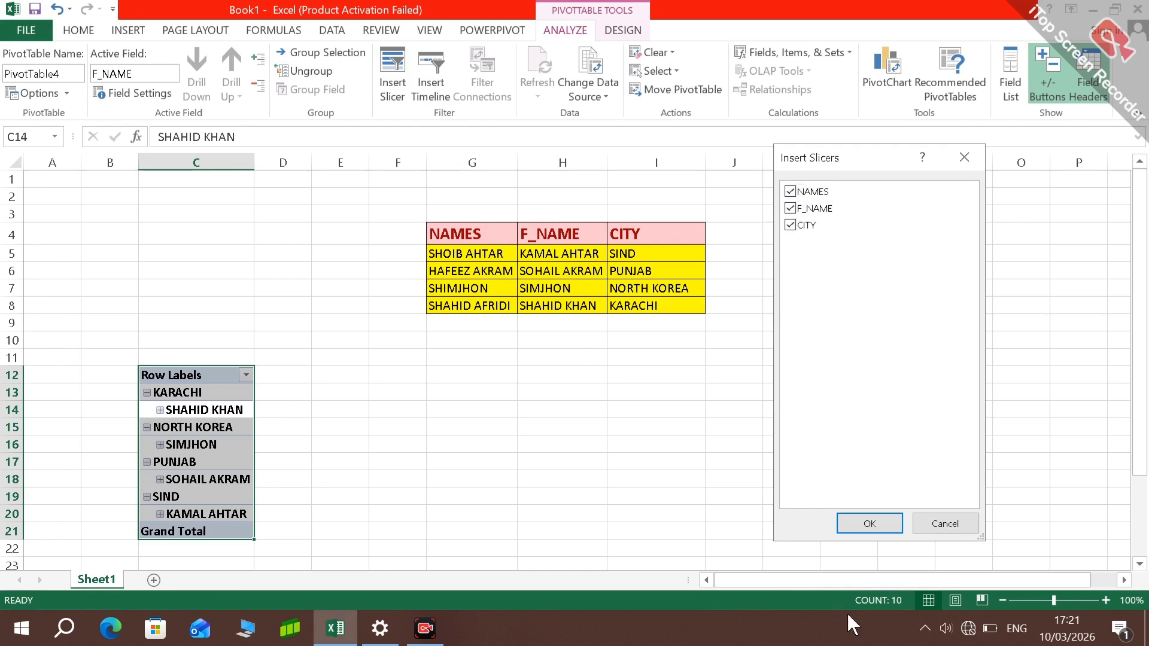
{"action": "left_click", "coordinate": [862, 524]}
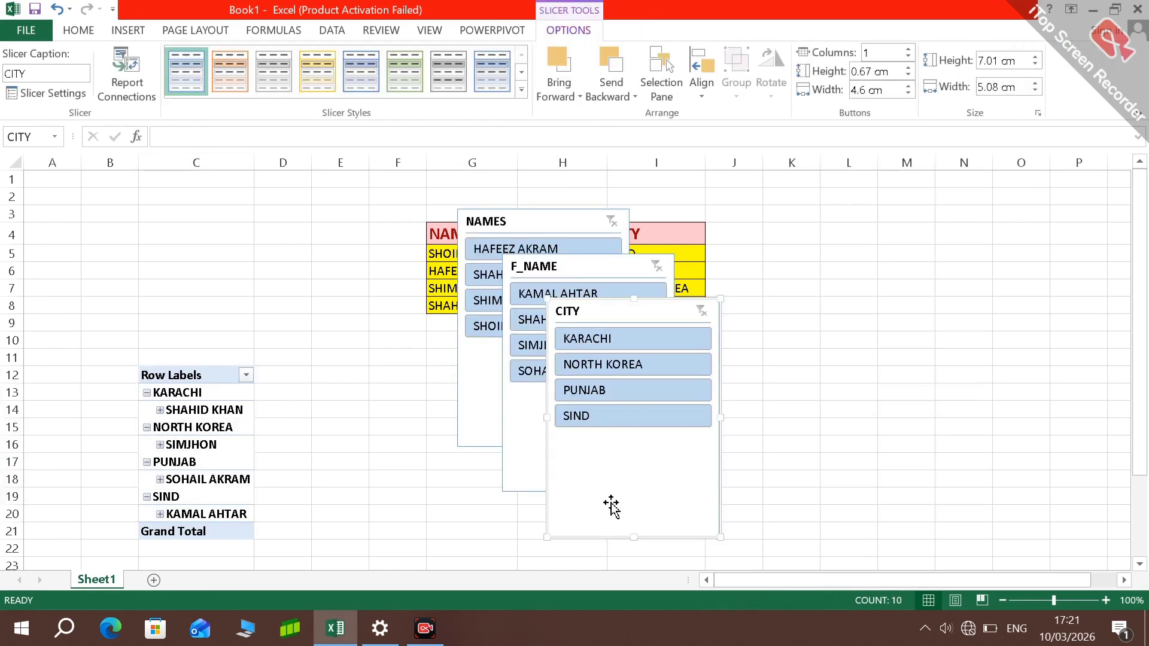
Spread the CITY, F_NAME and NAMES slicers out across columns I to P so that every slicer's entries can be read
{"action": "left_click_drag", "start_coordinate": [614, 503], "coordinate": [964, 411]}
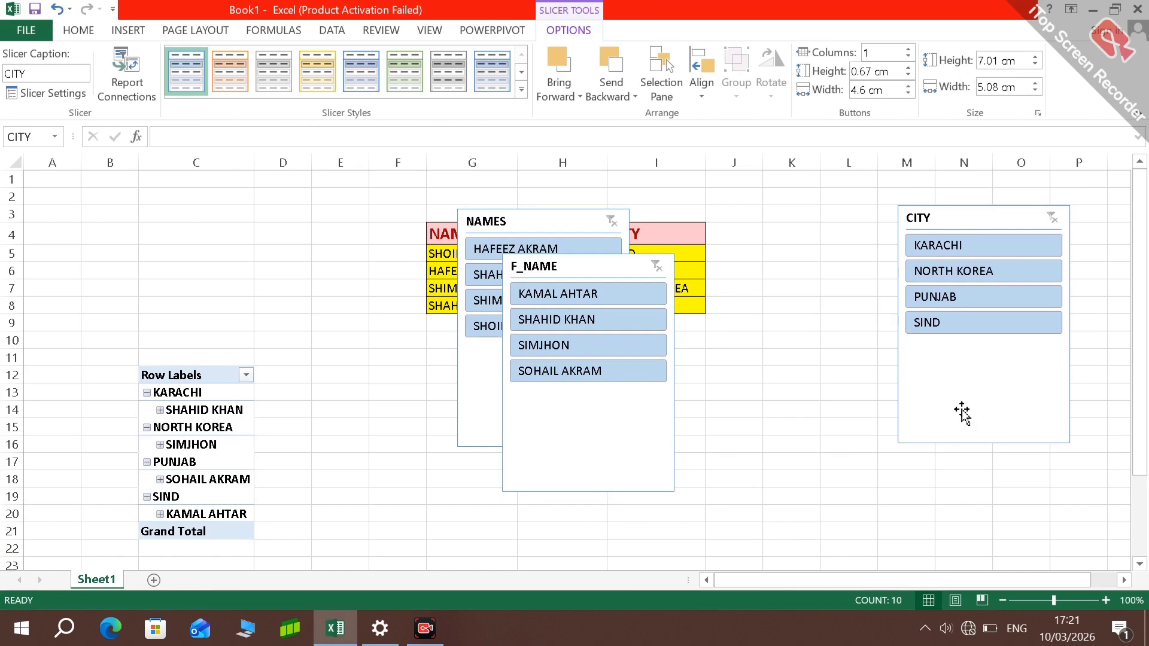
{"action": "left_click_drag", "start_coordinate": [616, 449], "coordinate": [878, 477]}
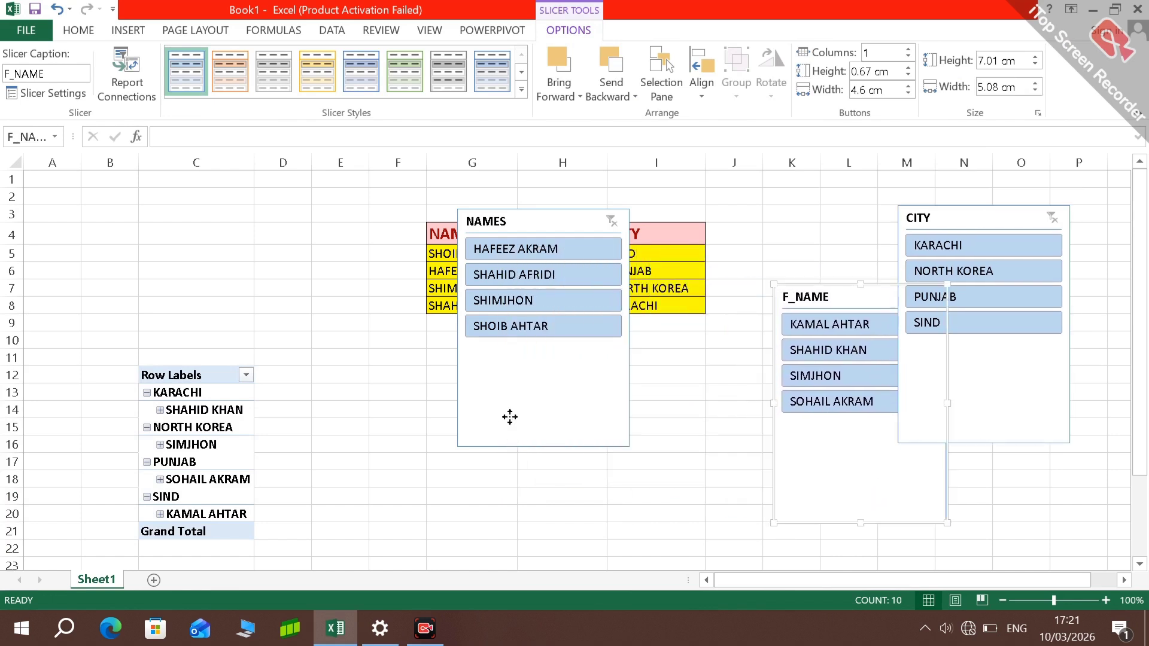
{"action": "left_click_drag", "start_coordinate": [510, 416], "coordinate": [695, 492]}
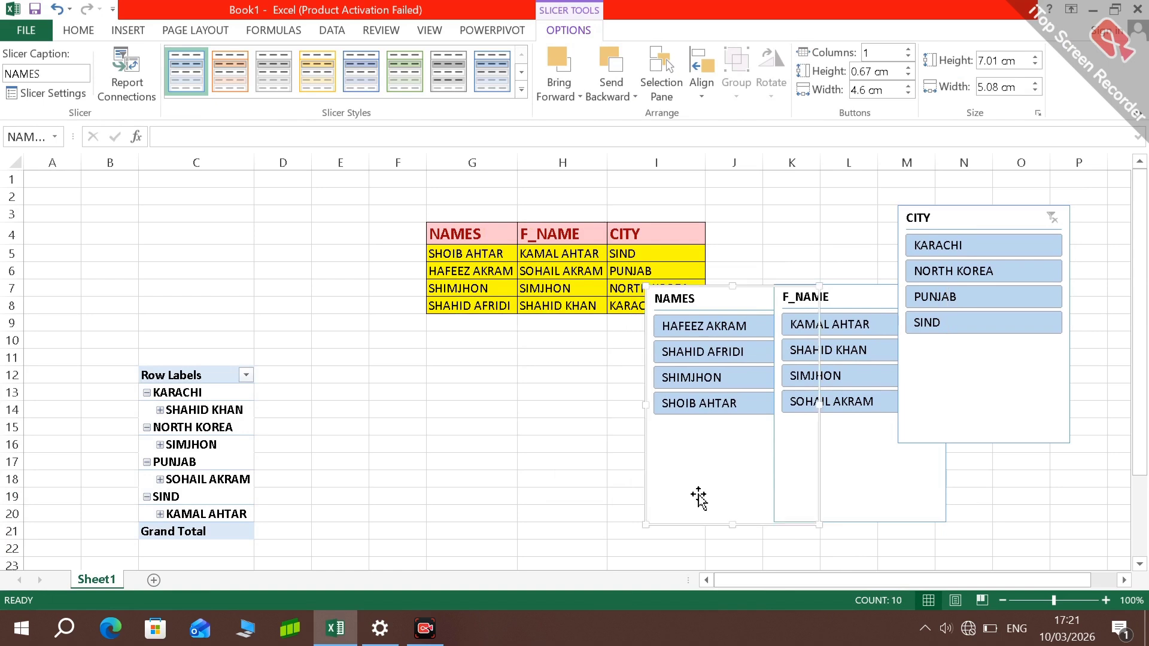
Filter the PivotTable through the NAMES slicer by its first, second and third entries in turn
{"action": "left_click", "coordinate": [690, 331]}
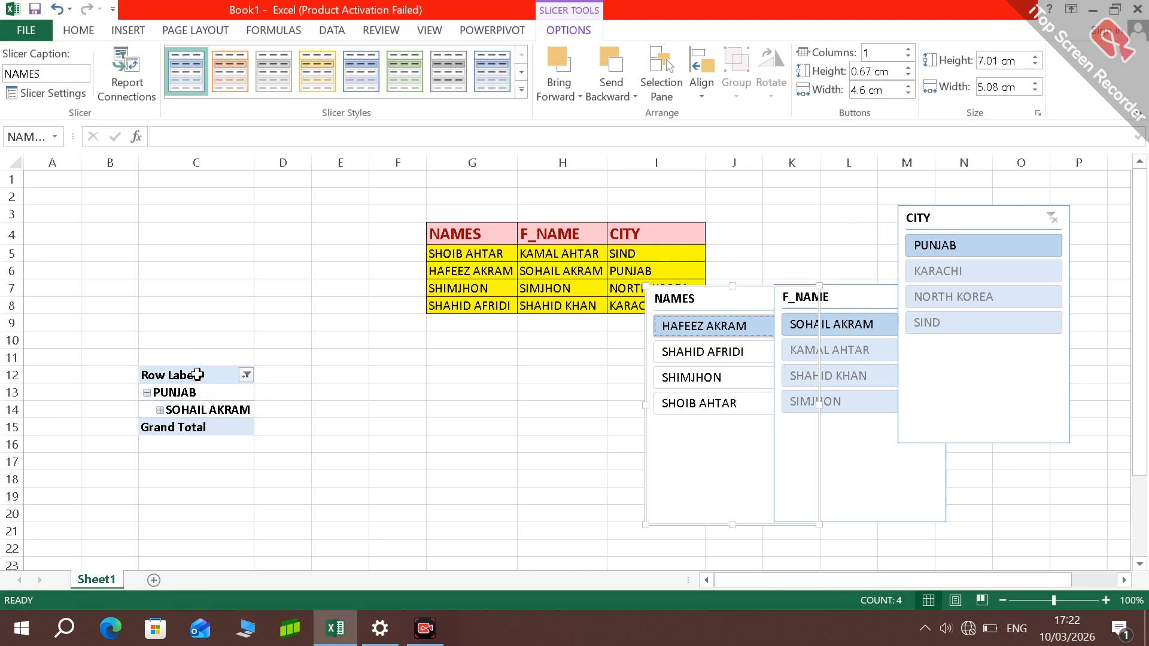
{"action": "left_click", "coordinate": [682, 354]}
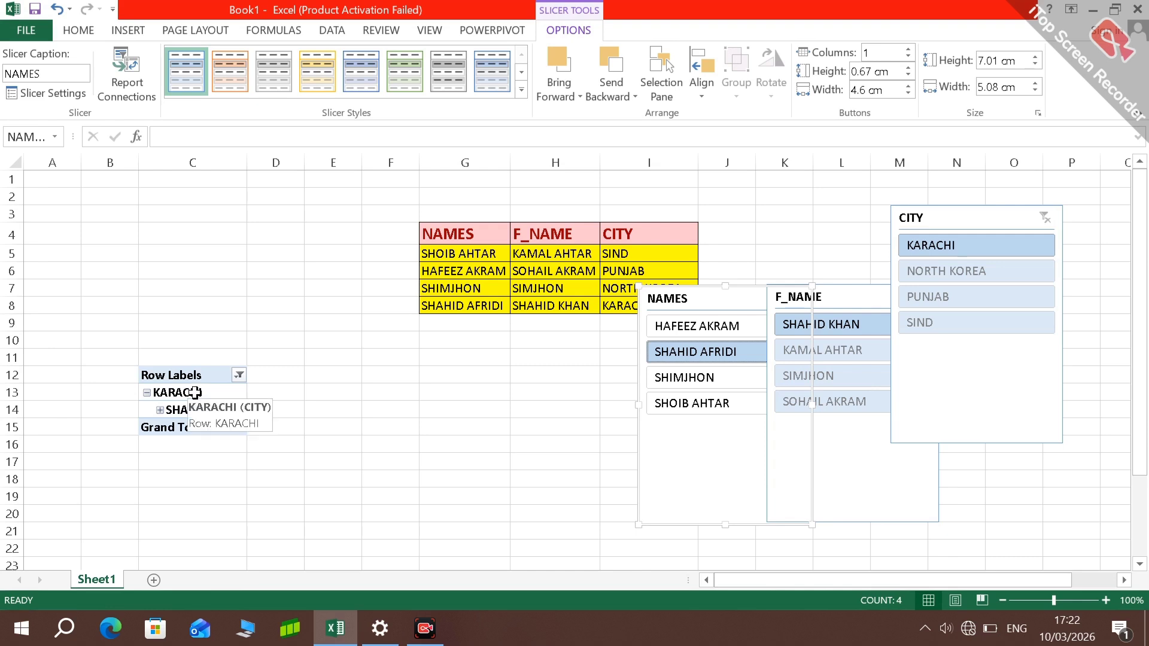
{"action": "left_click", "coordinate": [683, 384]}
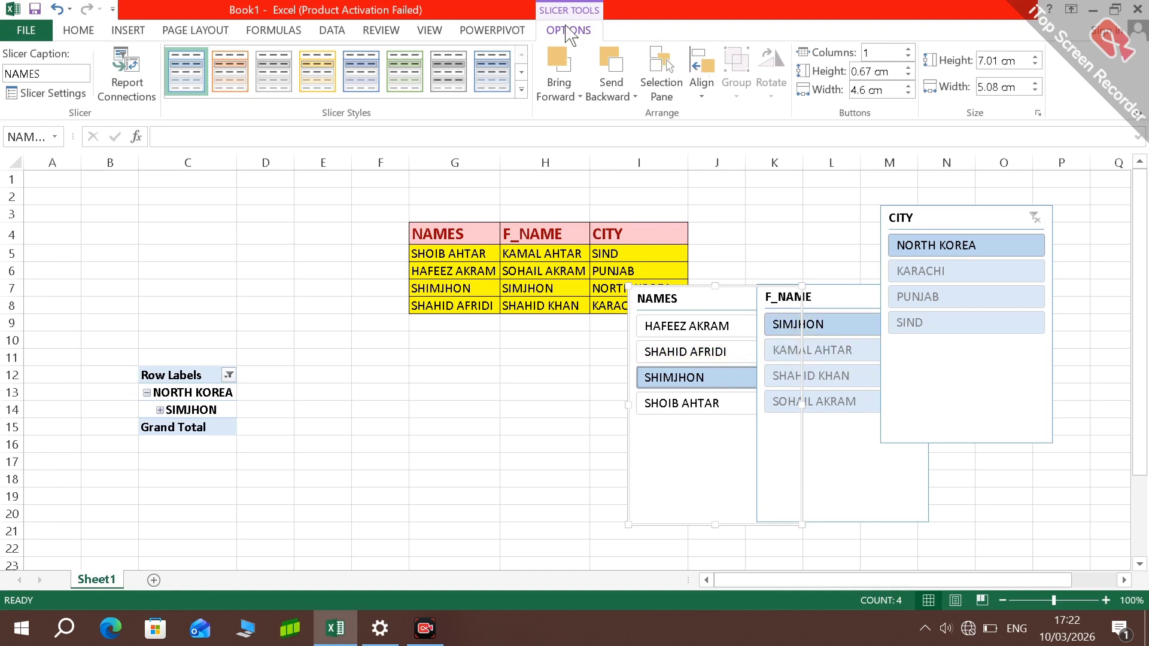
Review the NAMES slicer's settings without changing them, and apply the green Dark slicer style to it
{"action": "left_click", "coordinate": [65, 94]}
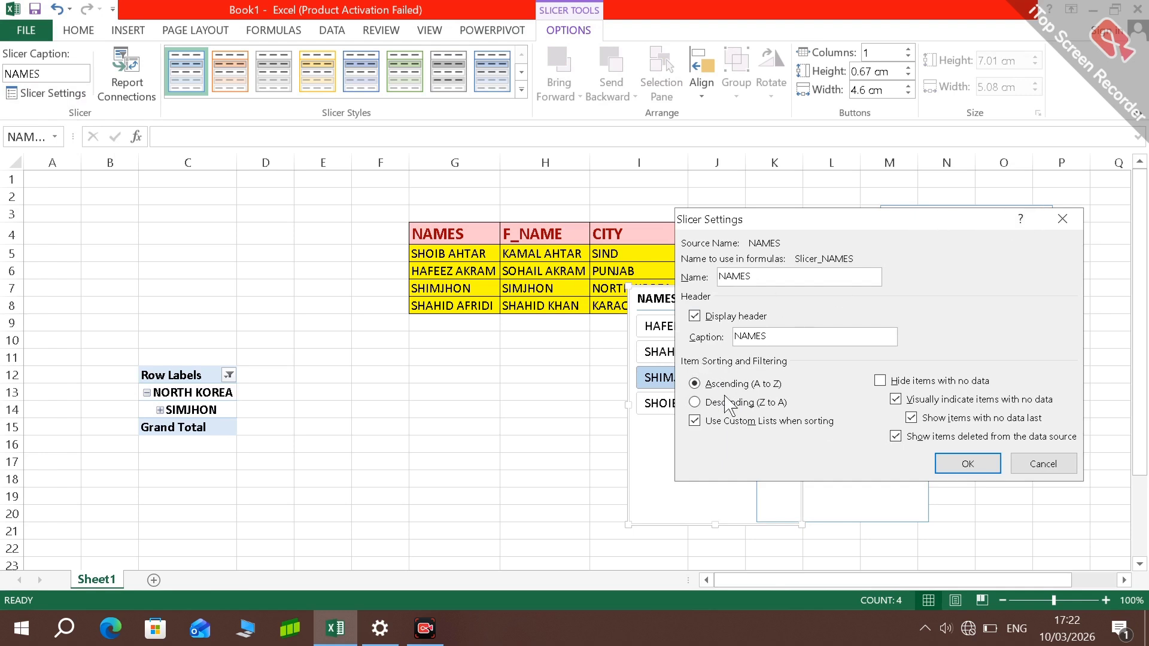
{"action": "left_click", "coordinate": [1062, 218]}
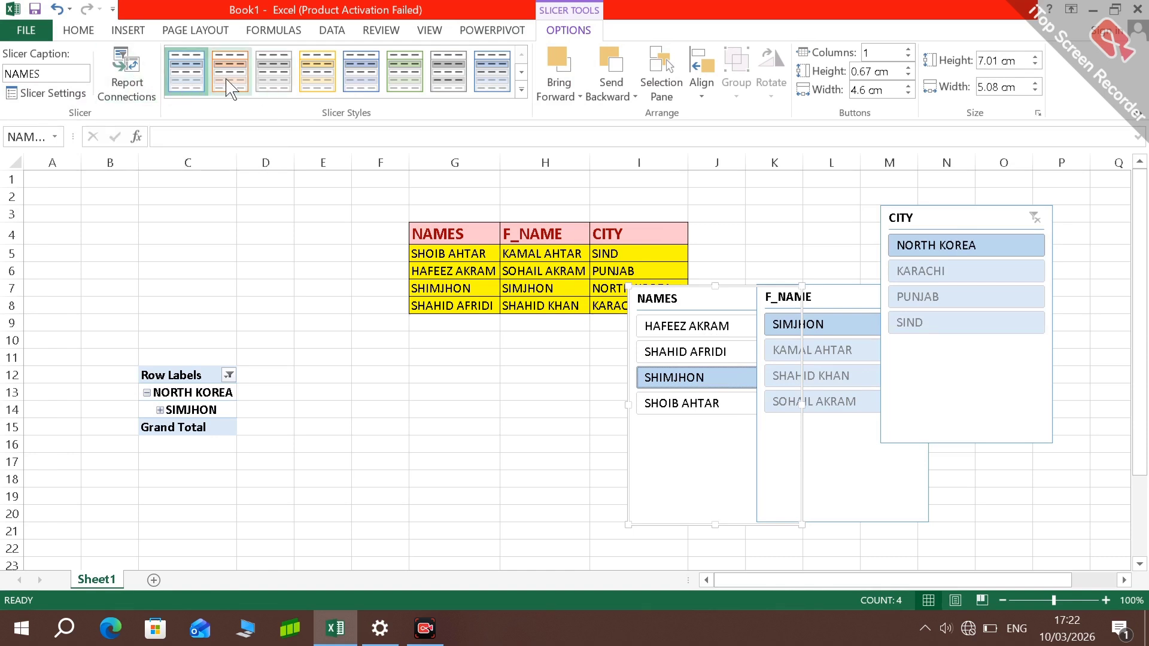
{"action": "left_click", "coordinate": [520, 96]}
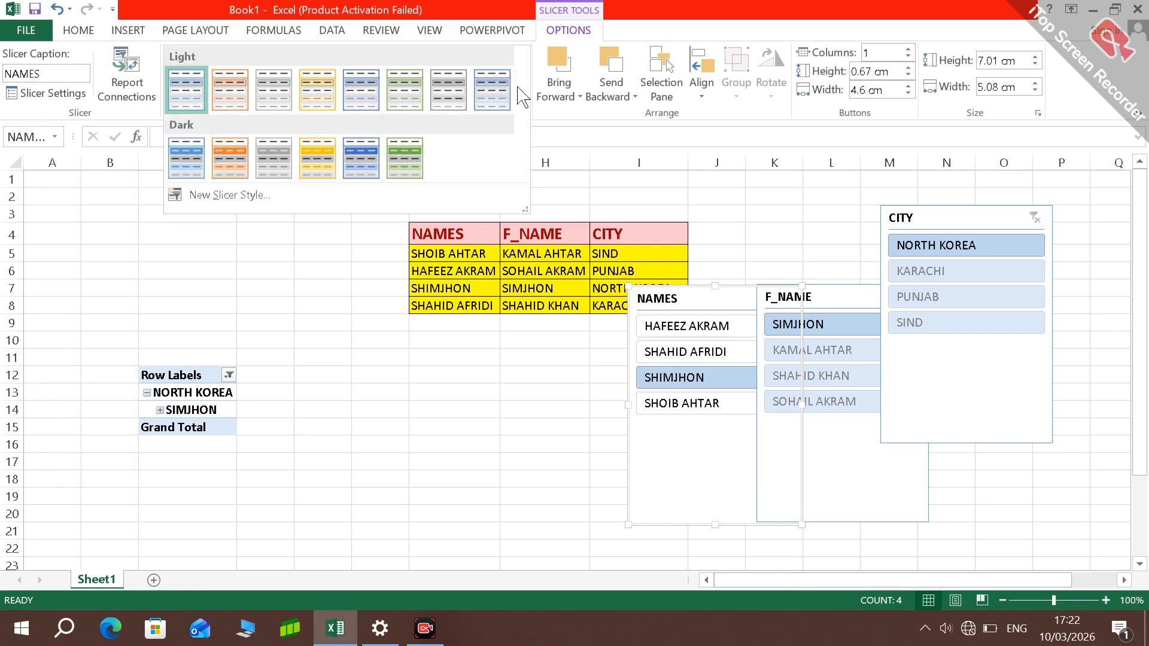
{"action": "left_click", "coordinate": [389, 170]}
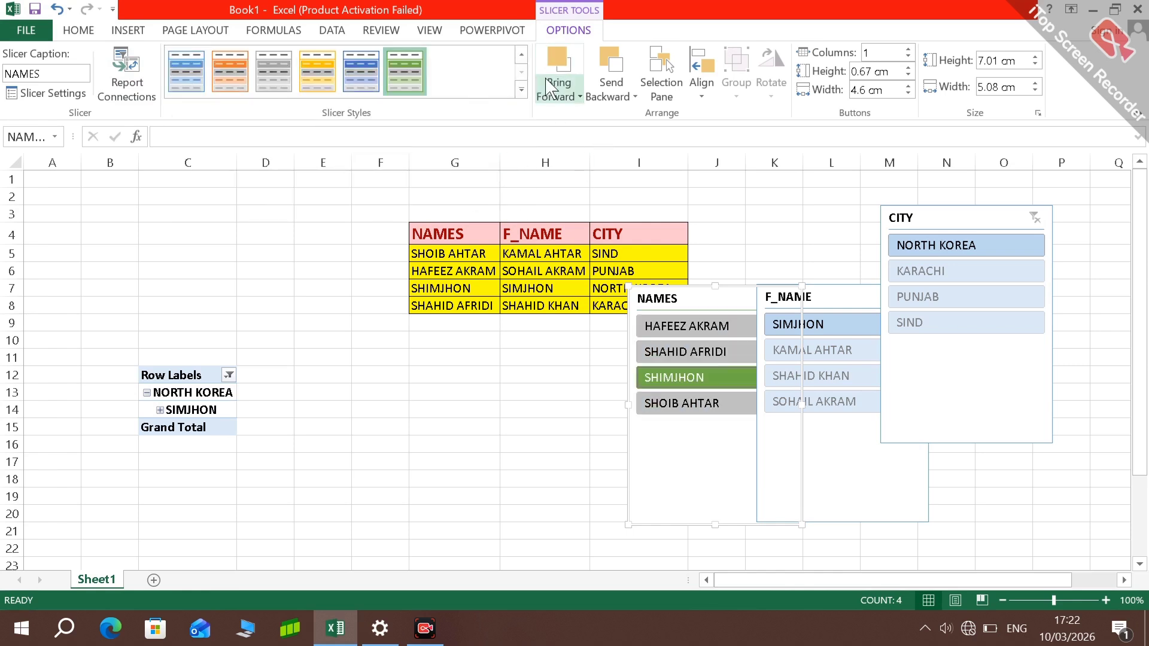
Bring the NAMES slicer forward over the F_NAME slicer, and send it to the back again
{"action": "left_click", "coordinate": [559, 91]}
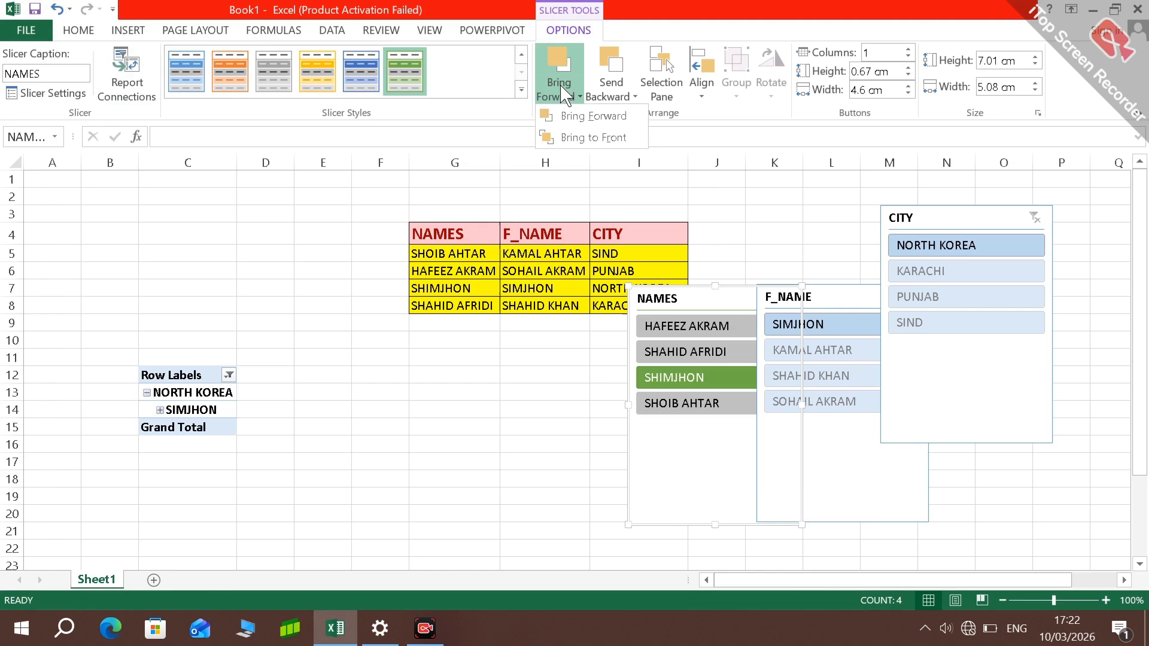
{"action": "left_click", "coordinate": [566, 121]}
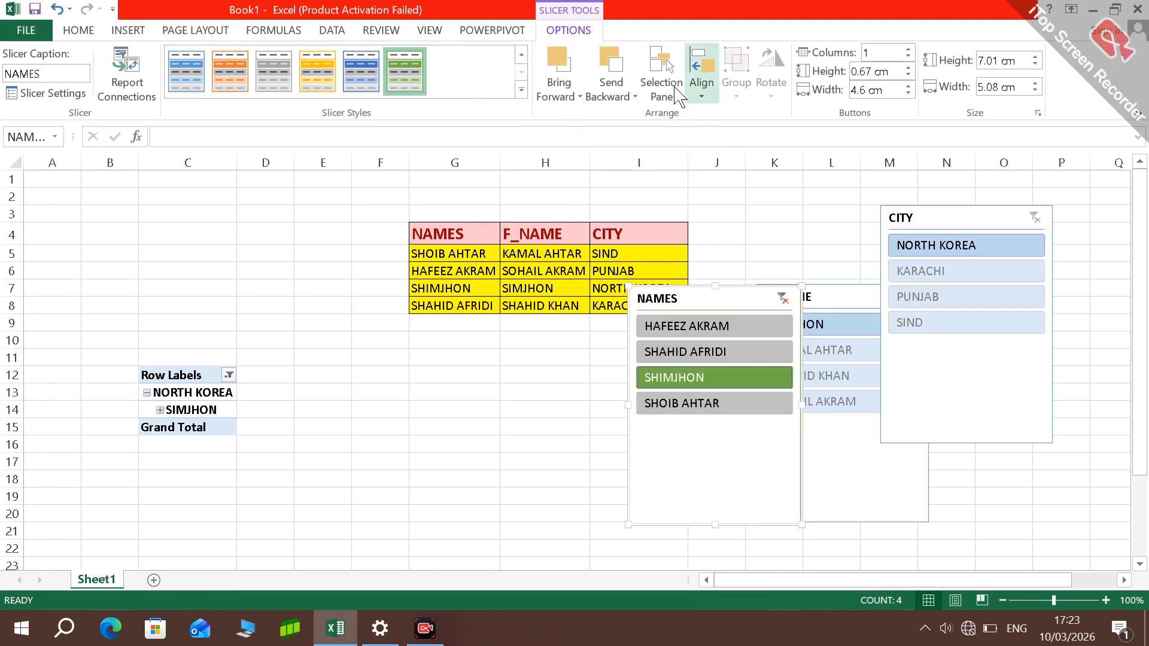
{"action": "left_click", "coordinate": [633, 98]}
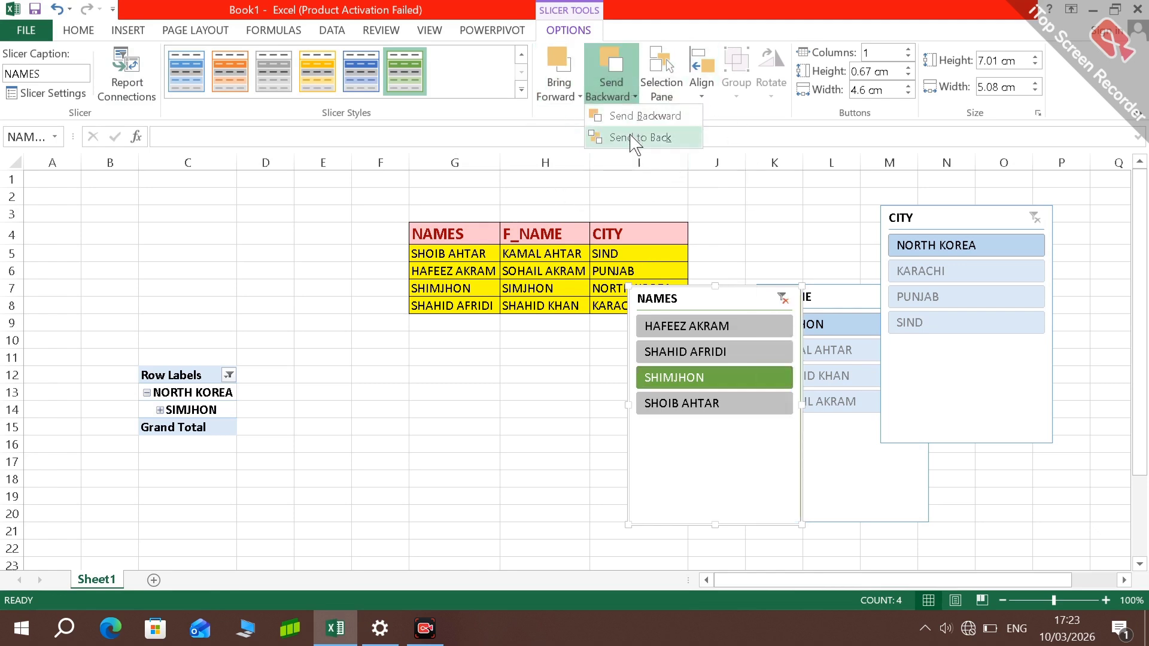
{"action": "left_click", "coordinate": [633, 138]}
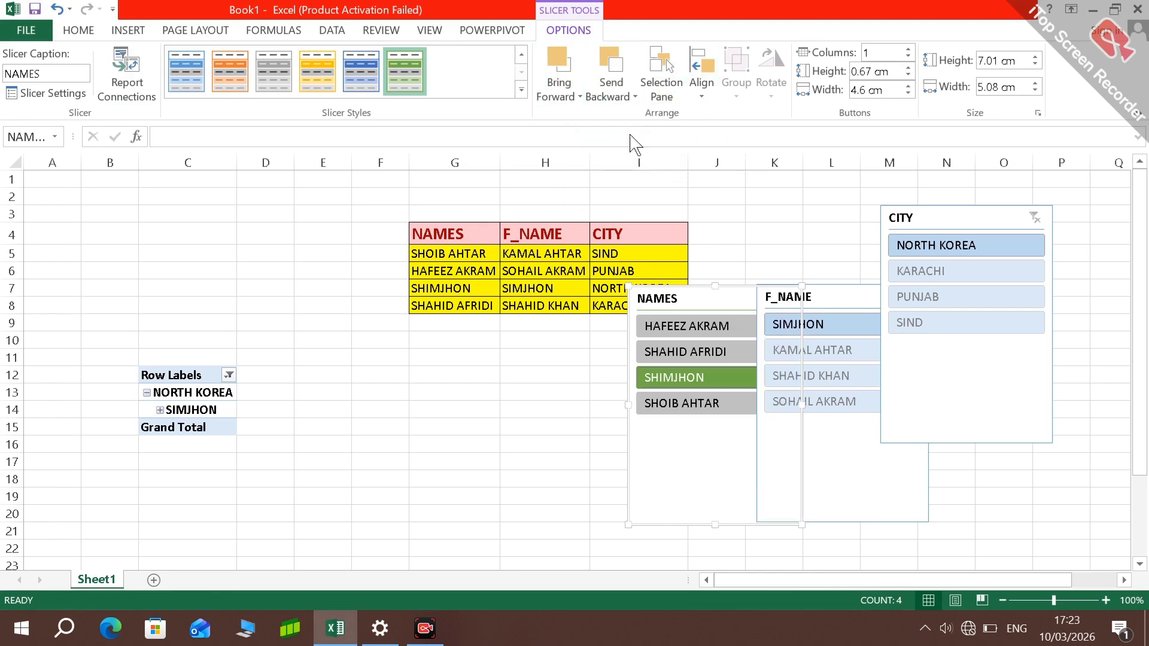
Hide and restore the CITY slicer, and show and hide the Pie 1 shape, using the list of sheet objects
{"action": "left_click", "coordinate": [662, 99]}
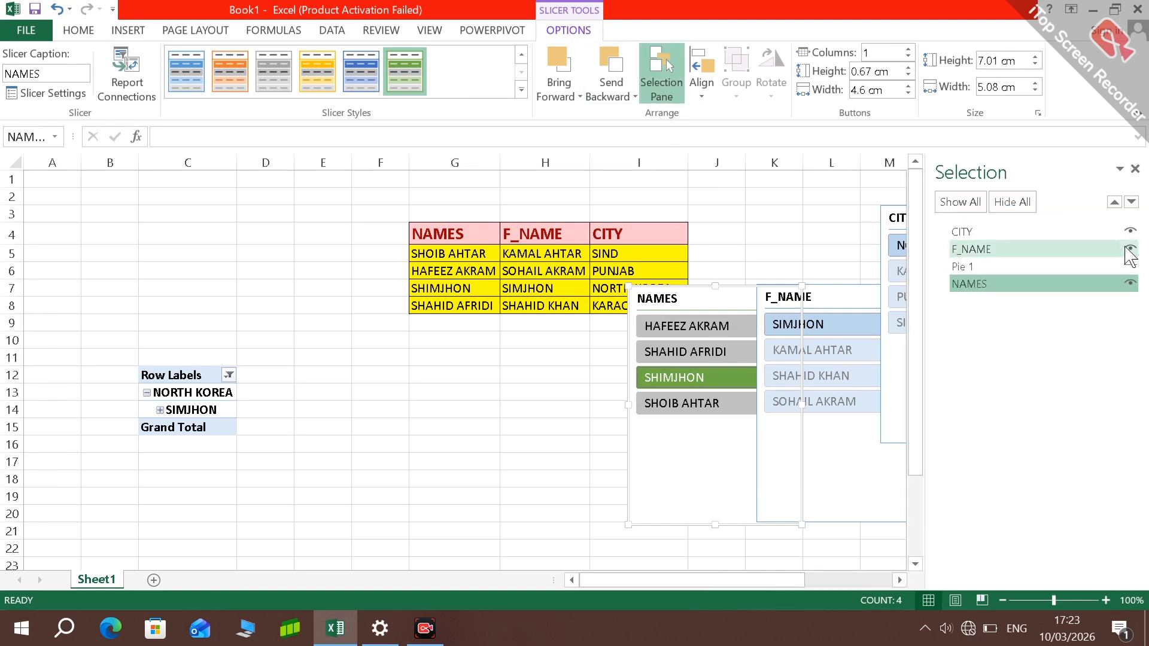
{"action": "left_click", "coordinate": [1130, 232]}
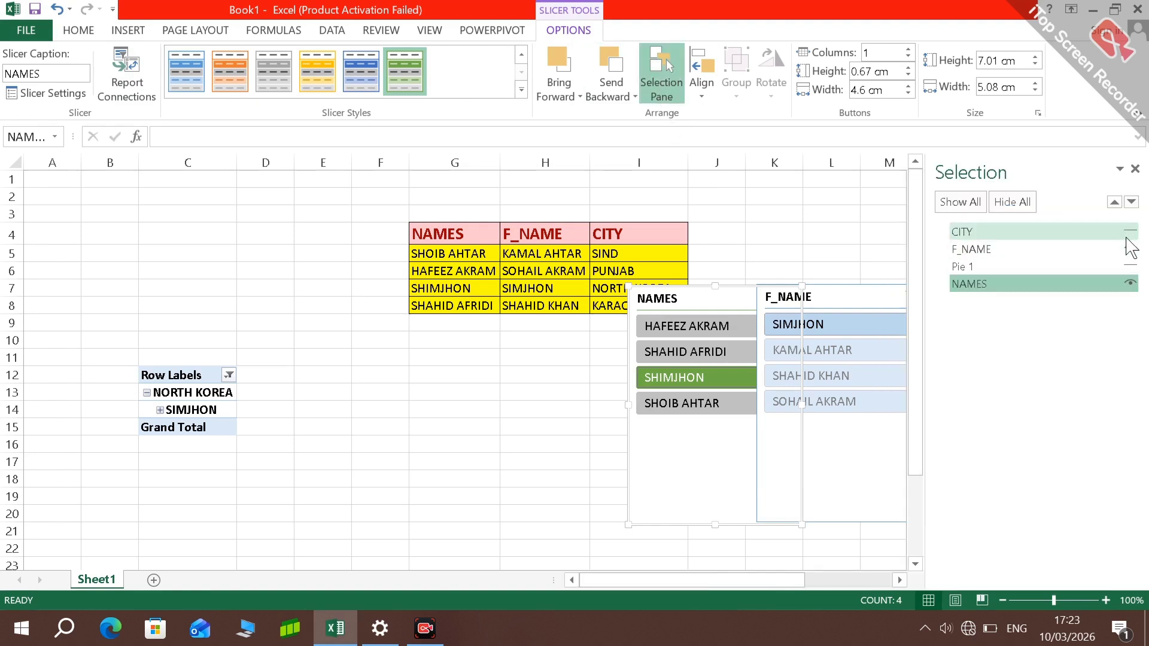
{"action": "left_click", "coordinate": [1129, 233]}
{"action": "left_click", "coordinate": [1130, 266]}
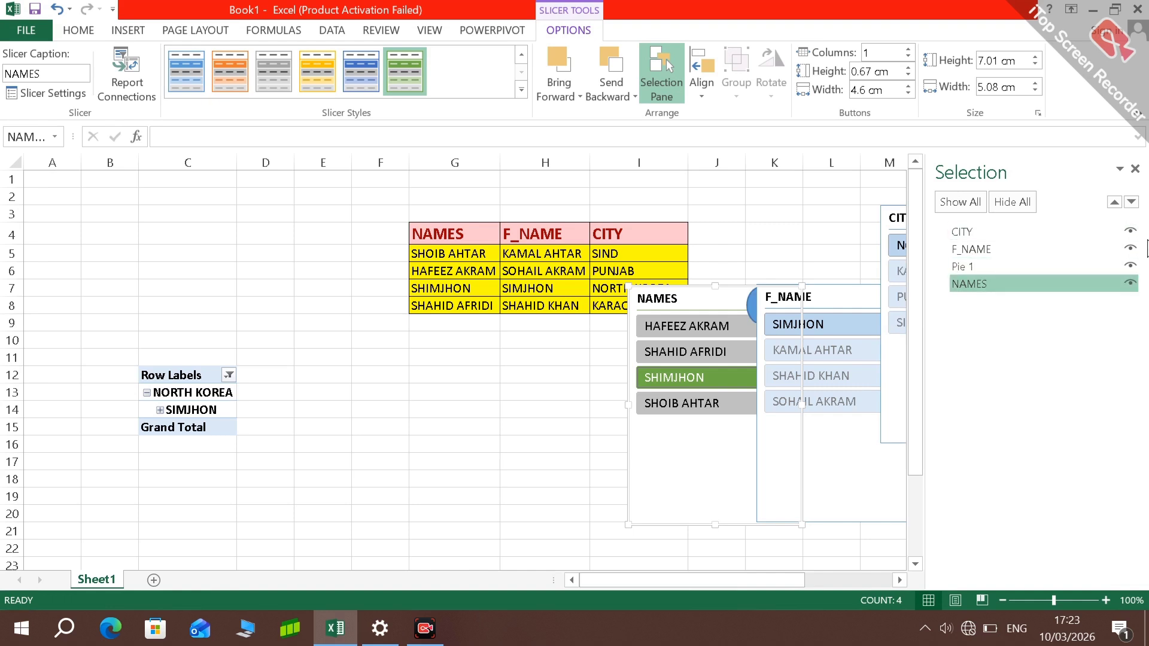
{"action": "left_click", "coordinate": [1124, 265]}
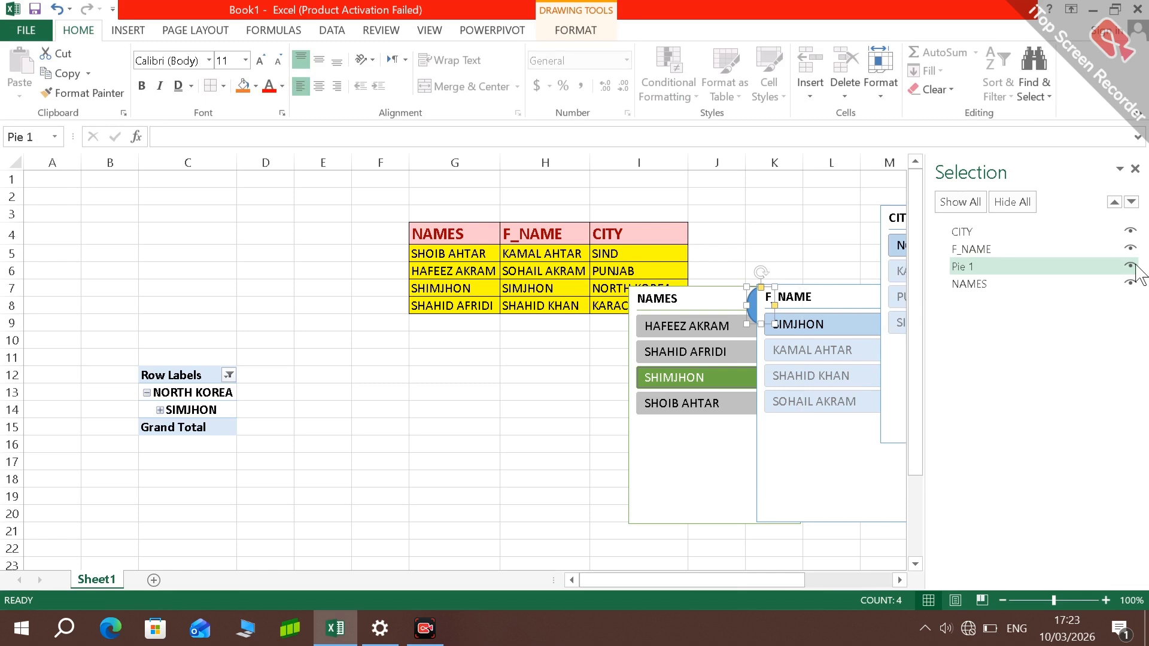
{"action": "left_click", "coordinate": [1131, 266]}
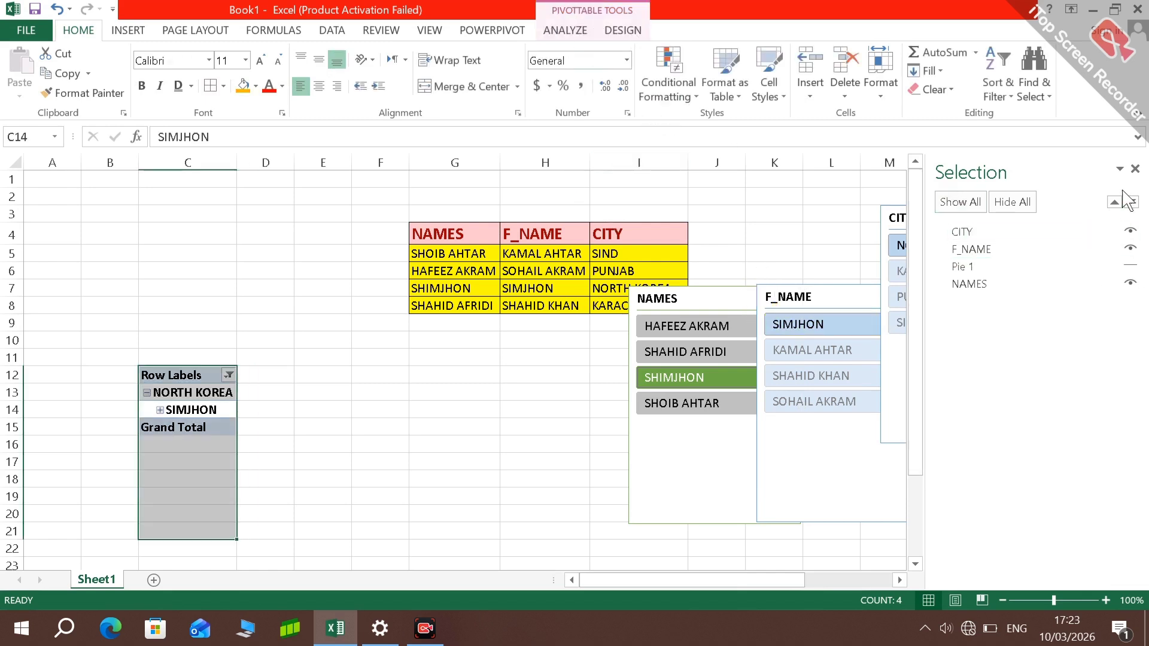
{"action": "left_click", "coordinate": [1136, 168]}
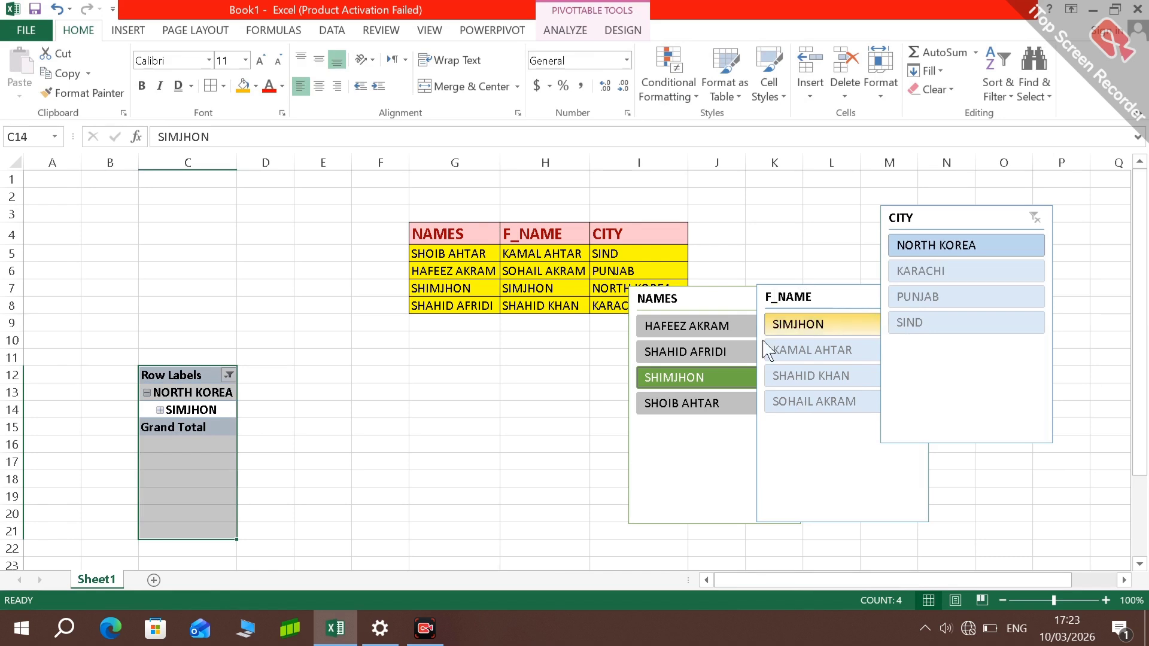
Filter the PivotTable by the first entry of the NAMES slicer, and group the NAMES, F_NAME and CITY slicers together
{"action": "left_click", "coordinate": [688, 335]}
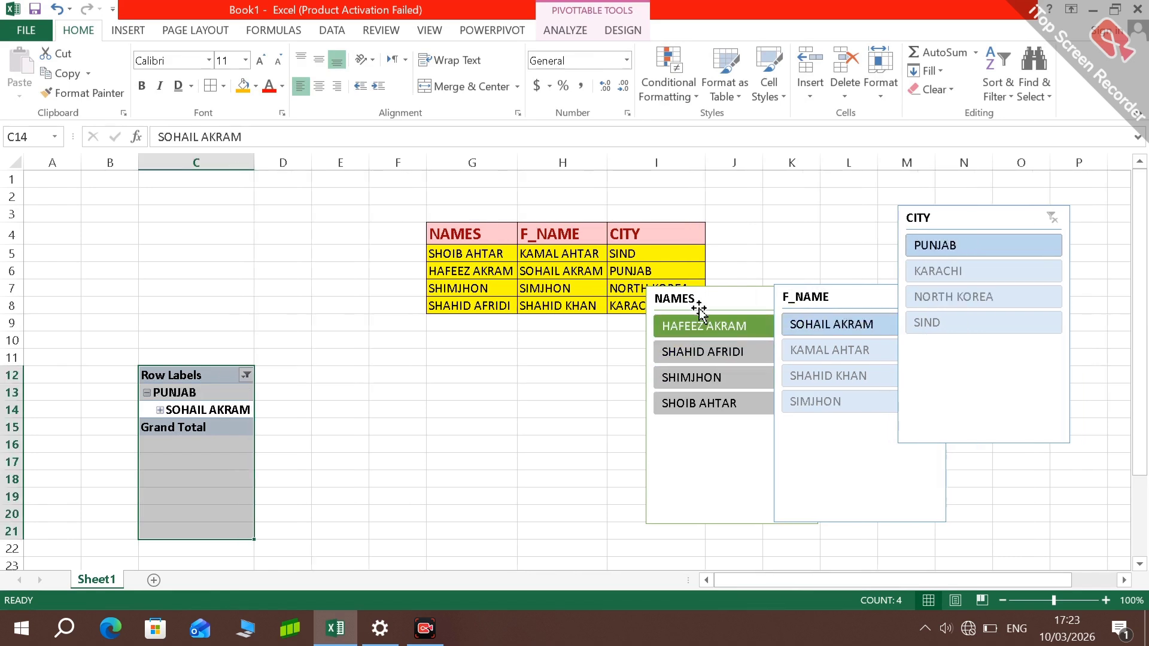
{"action": "left_click", "coordinate": [699, 310]}
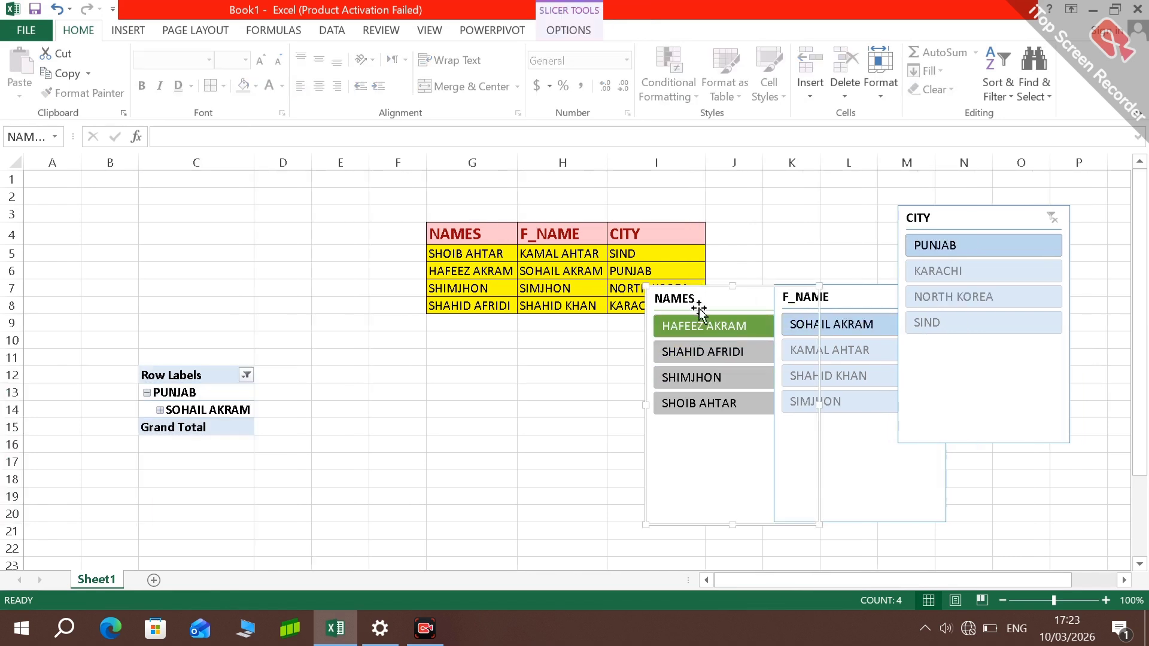
{"action": "left_click", "coordinate": [563, 31]}
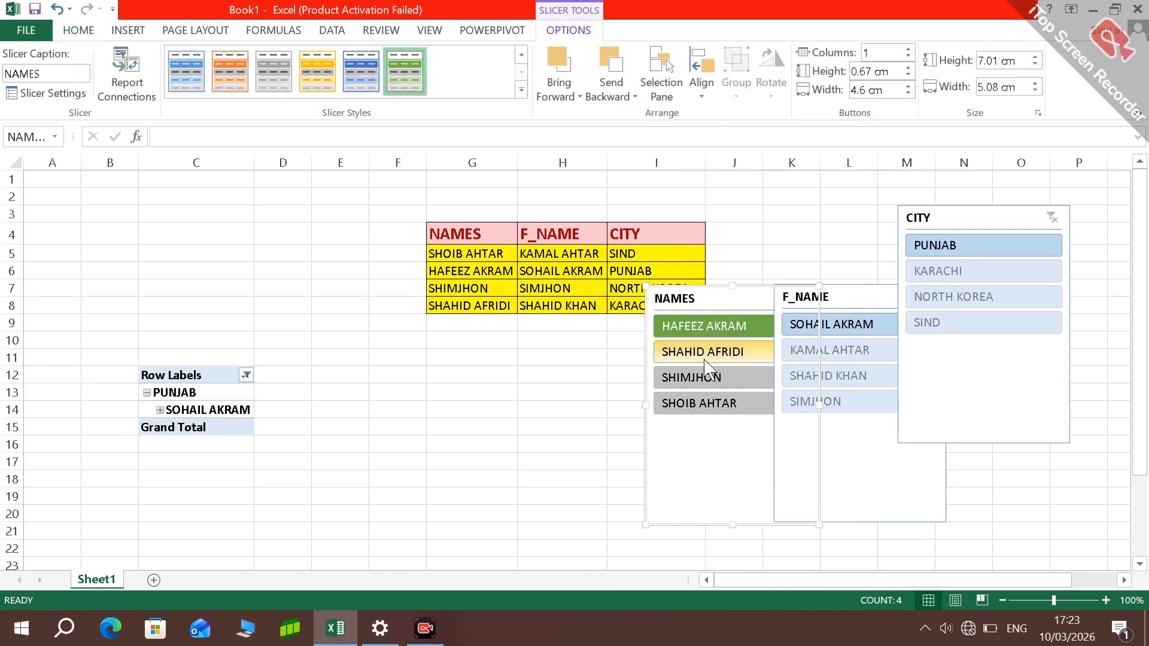
{"action": "left_click", "coordinate": [870, 422], "text": "ctrl"}
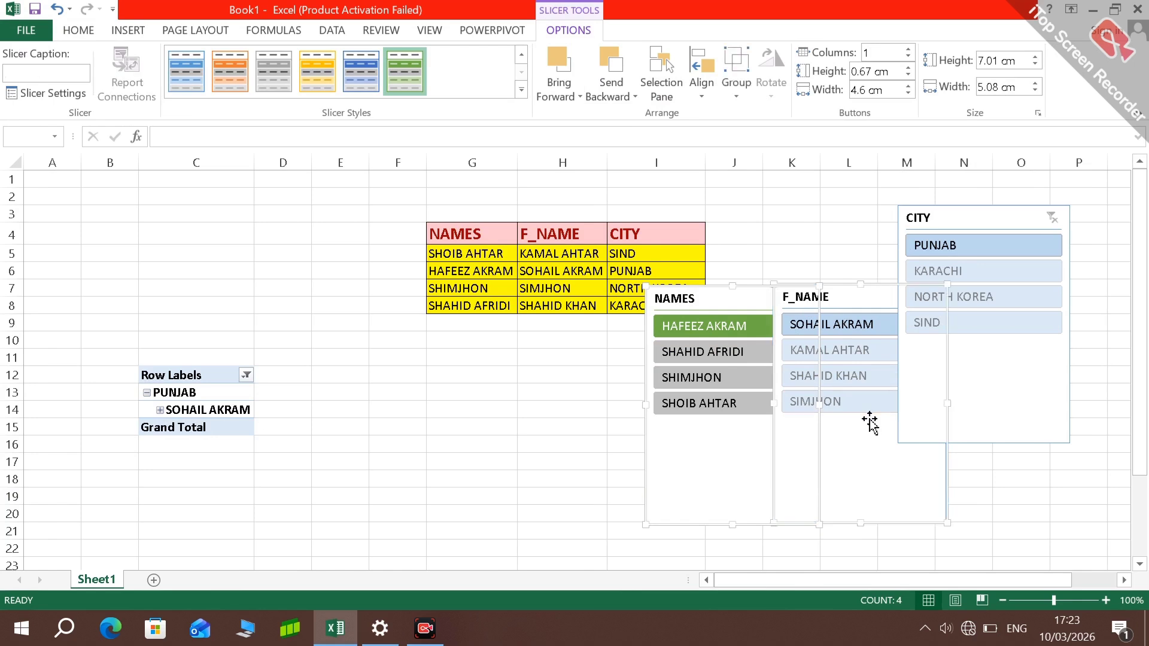
{"action": "left_click", "coordinate": [969, 393], "text": "ctrl"}
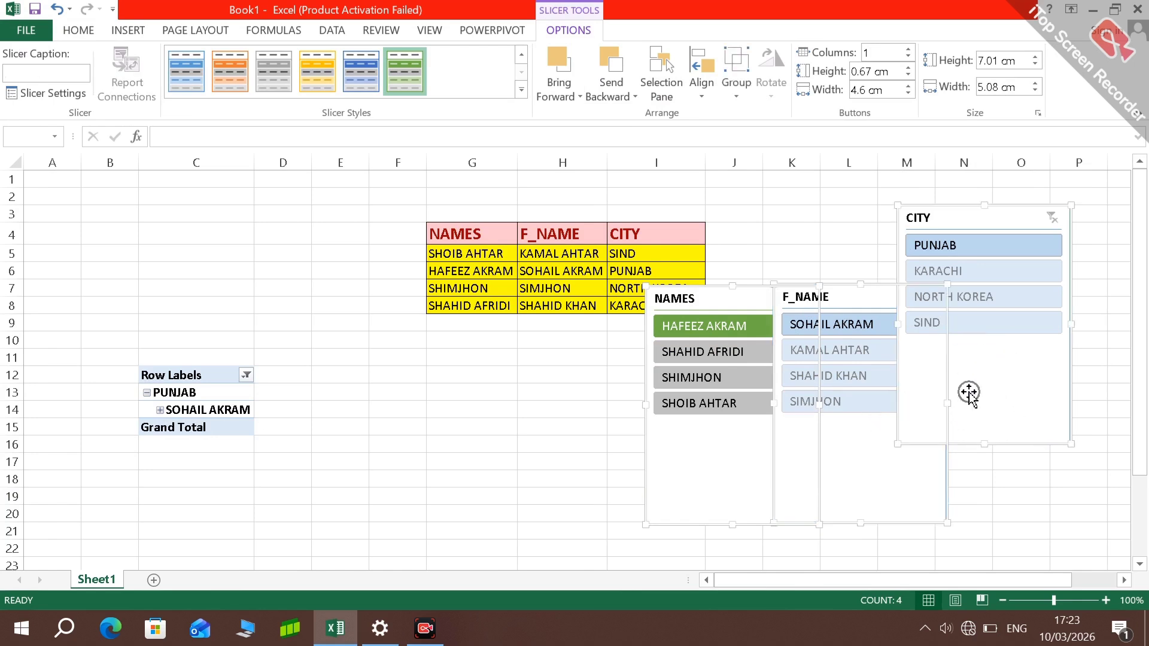
{"action": "left_click", "coordinate": [737, 95]}
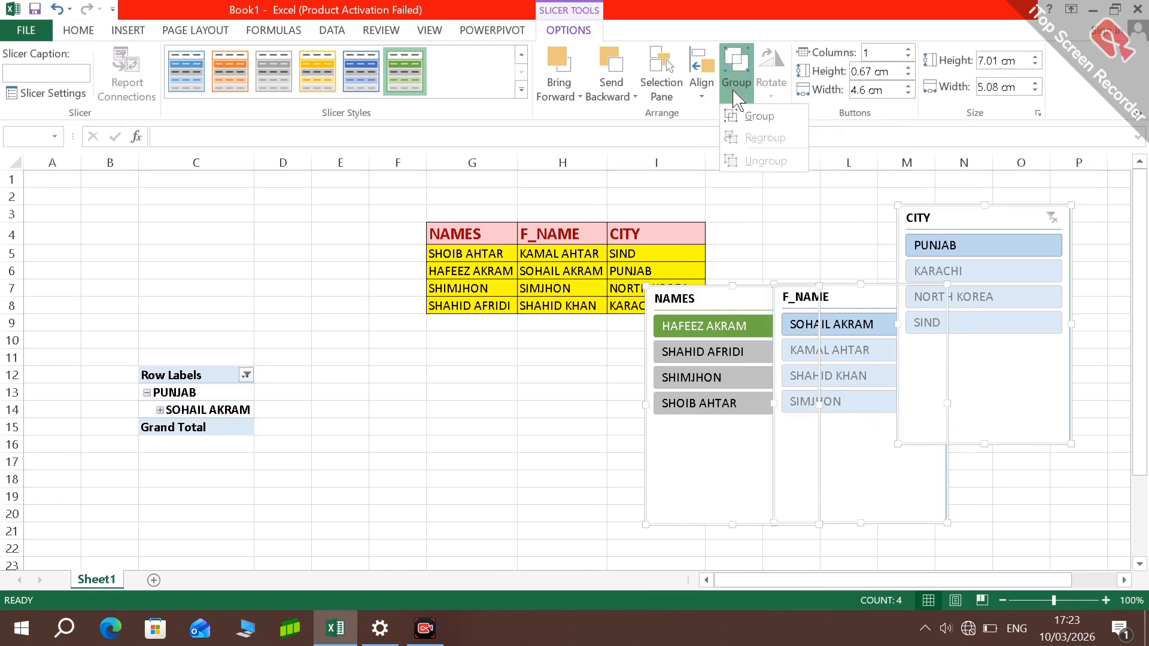
{"action": "left_click", "coordinate": [742, 120]}
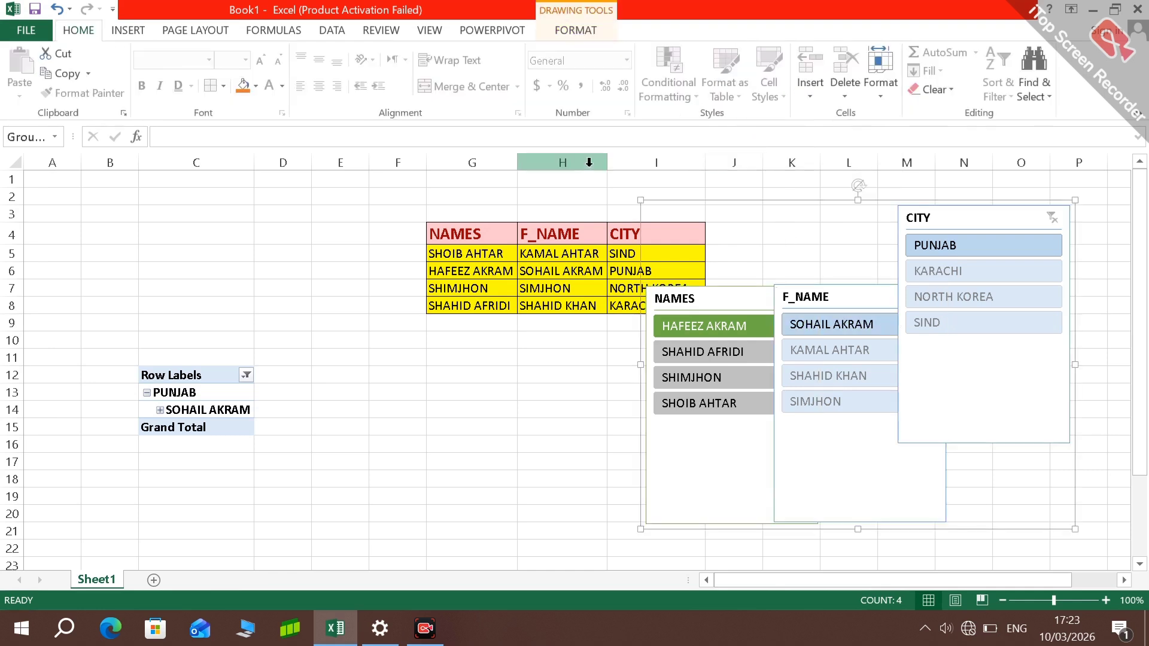
Try to apply an orange shape fill and an orange shape outline to the slicer group
{"action": "left_click", "coordinate": [569, 33]}
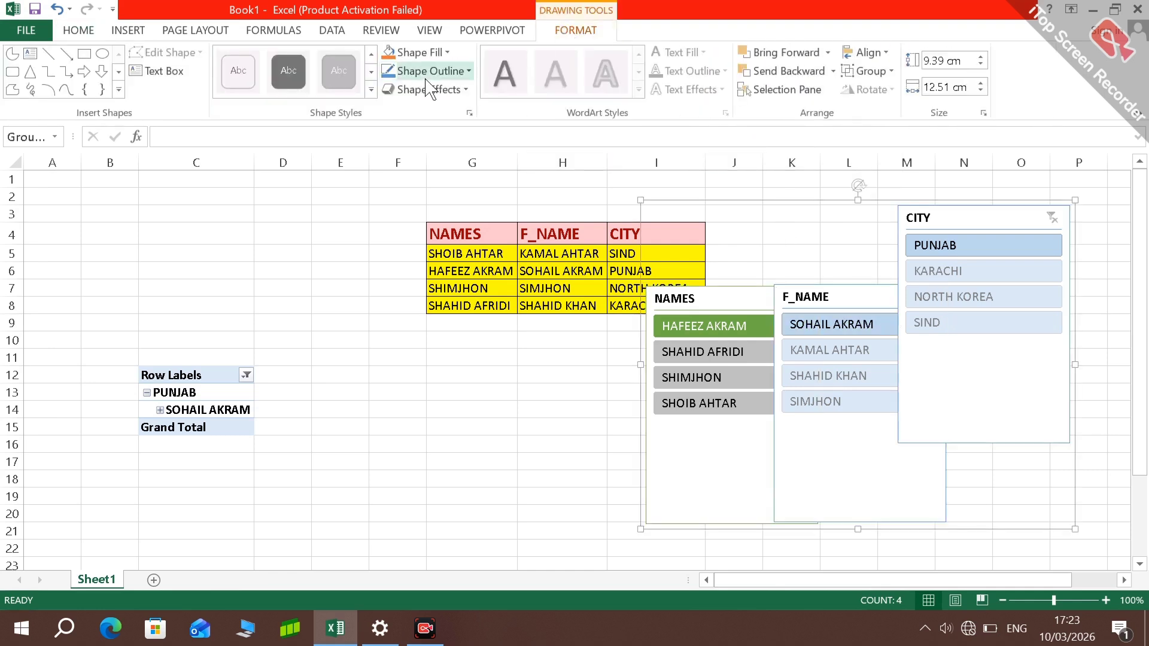
{"action": "left_click", "coordinate": [425, 52]}
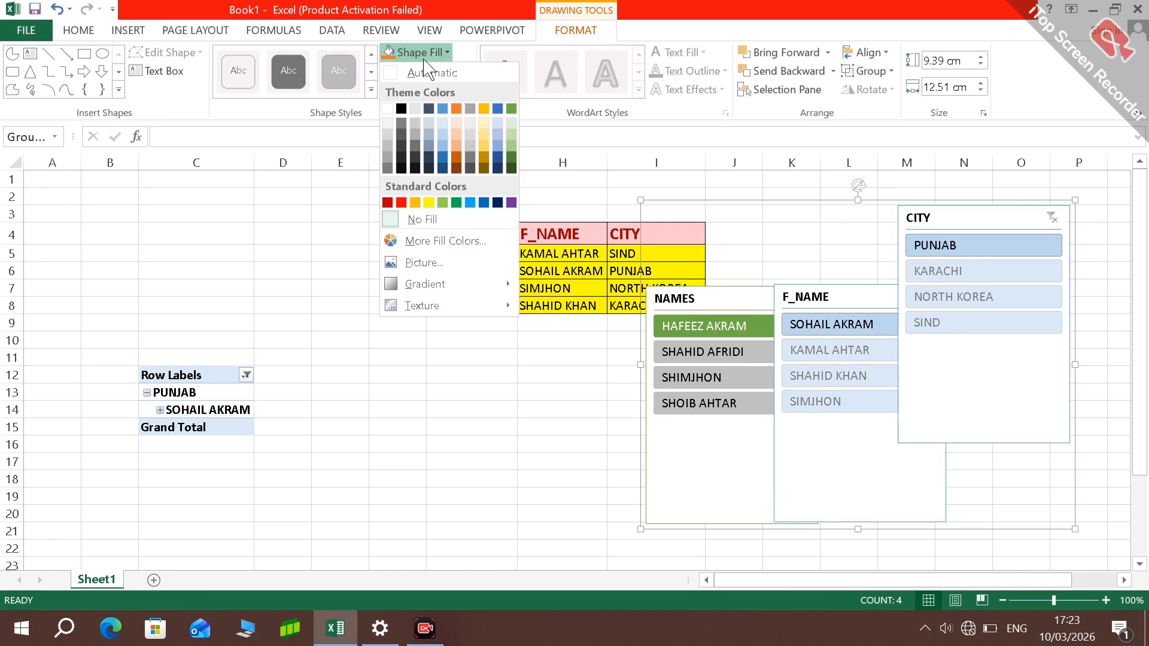
{"action": "left_click", "coordinate": [458, 109]}
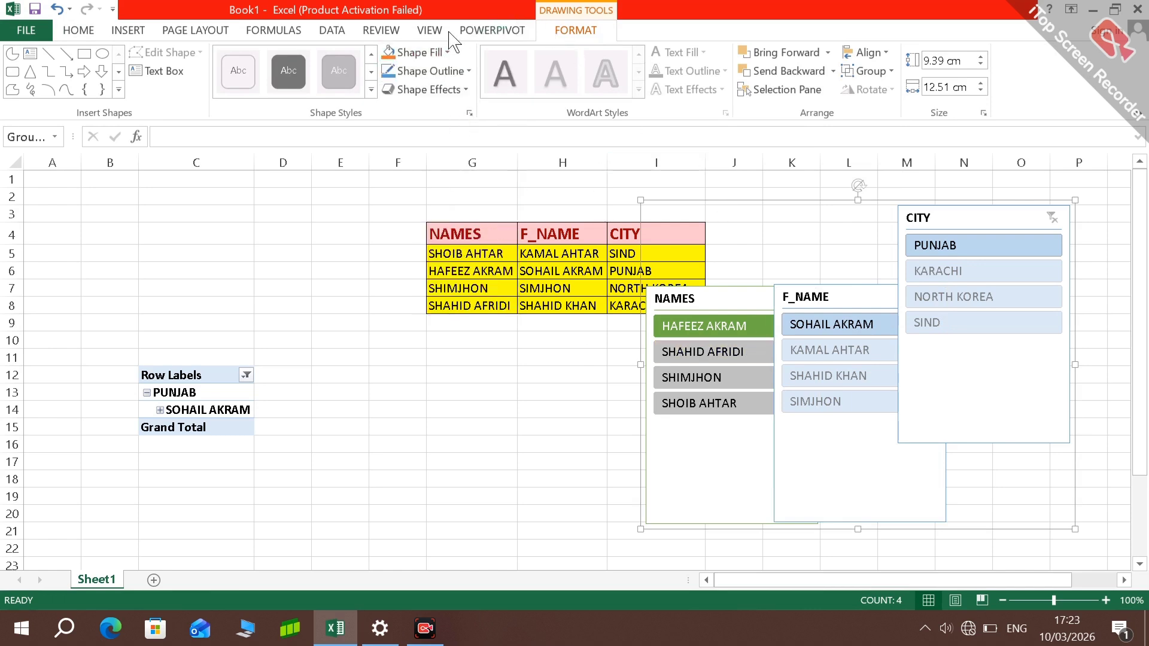
{"action": "left_click", "coordinate": [440, 73]}
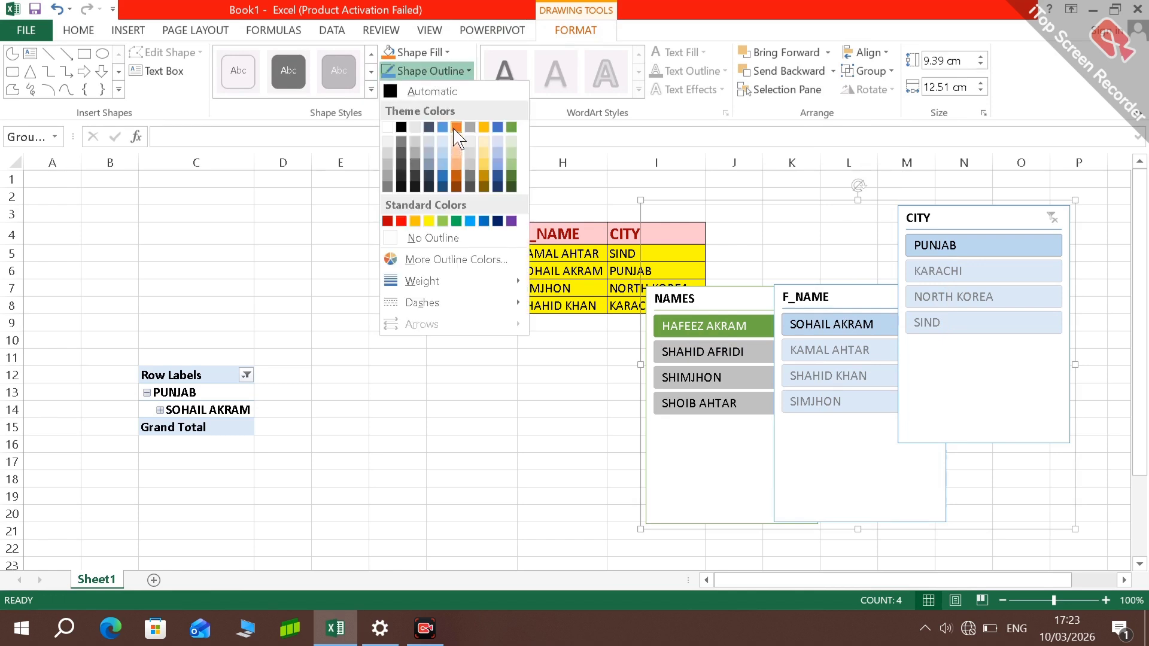
{"action": "left_click", "coordinate": [458, 127]}
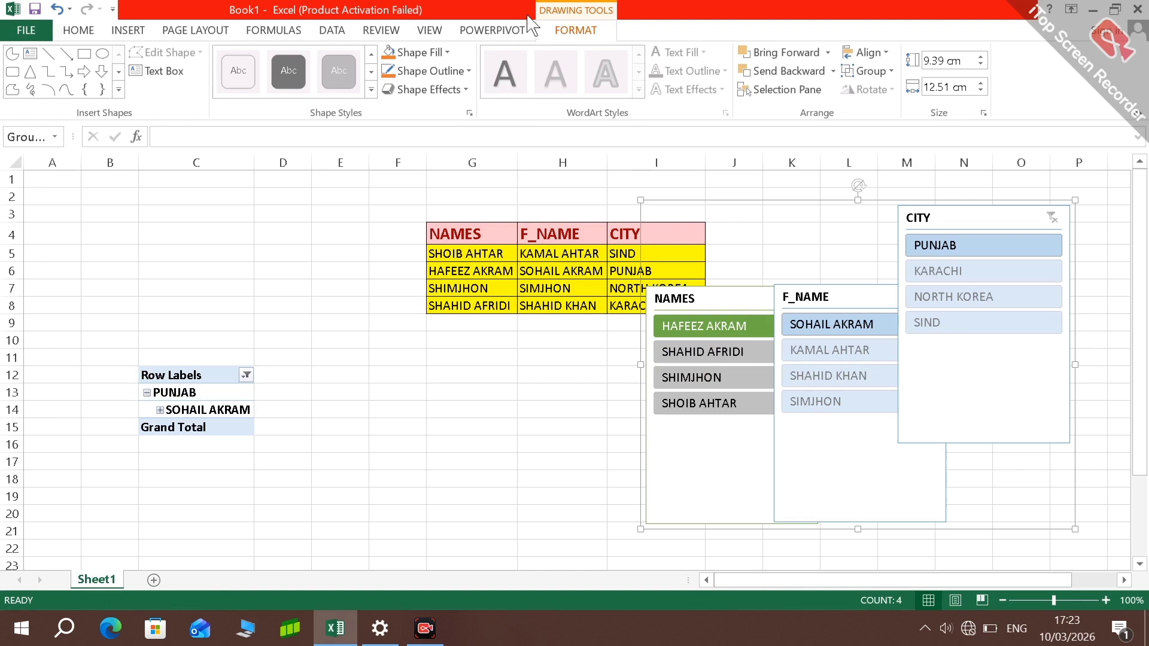
Apply the first Perspective 3-D rotation preset to the slicer group, and undo the rotation
{"action": "left_click", "coordinate": [442, 95]}
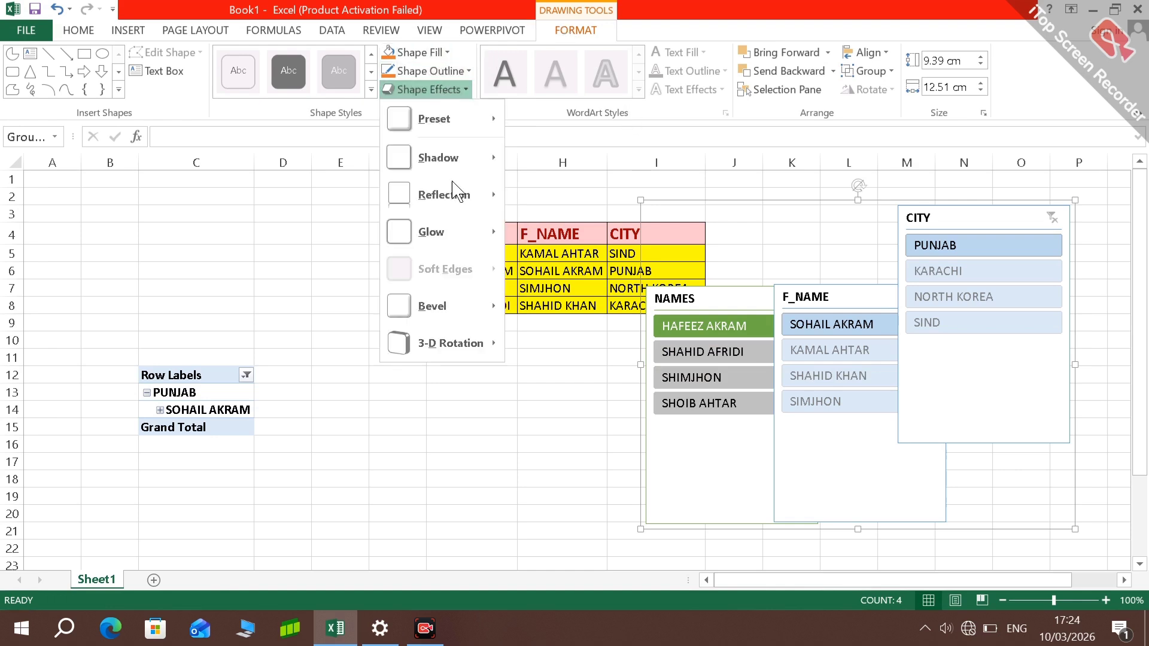
{"action": "mouse_move", "coordinate": [430, 337]}
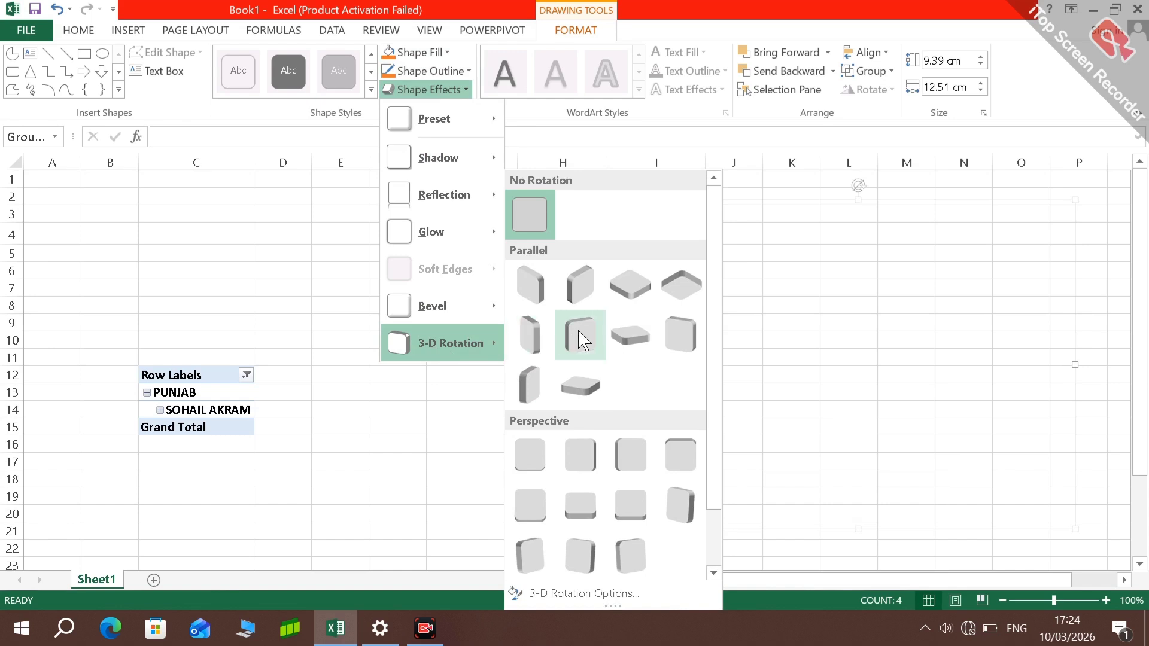
{"action": "left_click", "coordinate": [530, 455]}
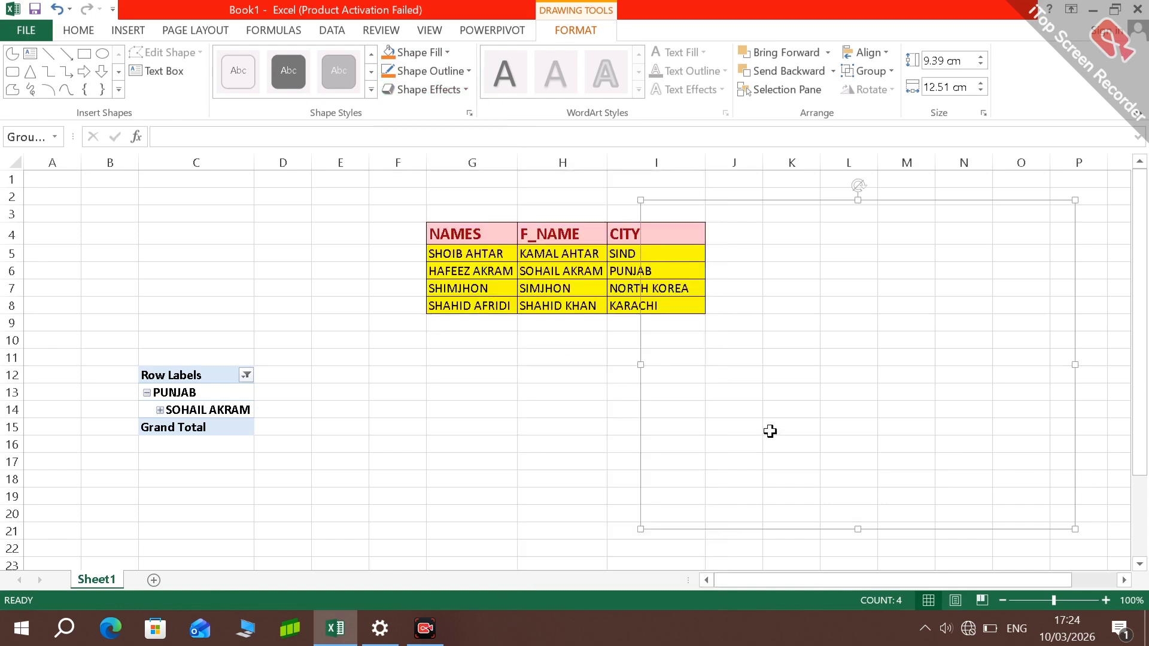
{"action": "left_click", "coordinate": [859, 179]}
{"action": "left_click", "coordinate": [819, 376]}
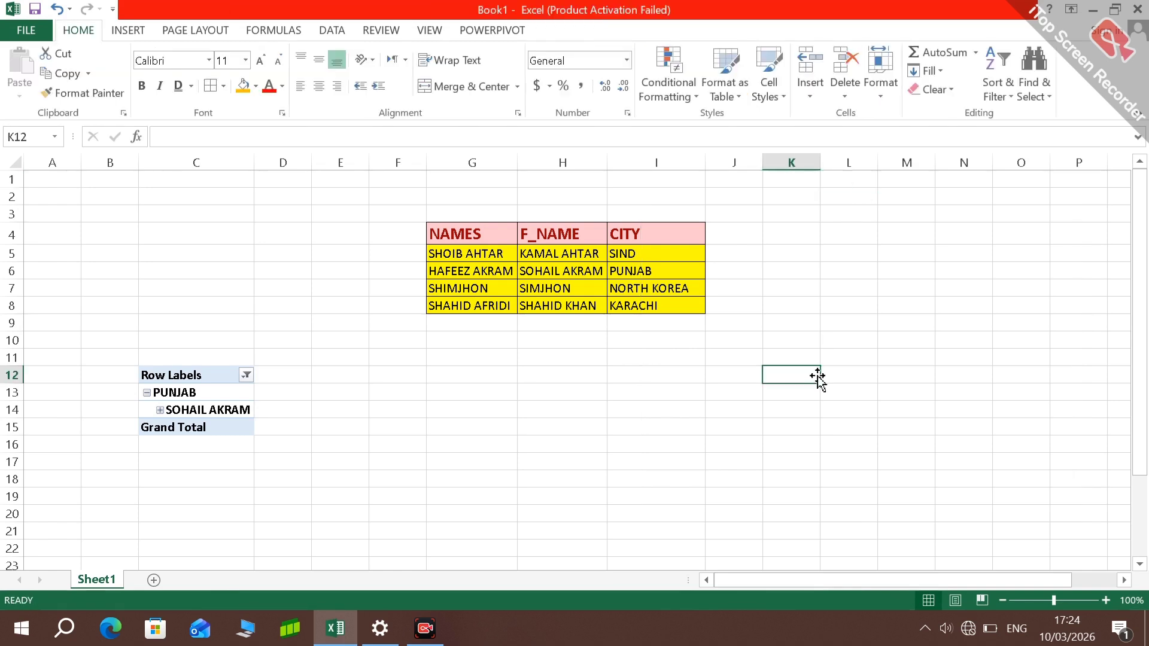
{"action": "key", "text": "ctrl+z"}
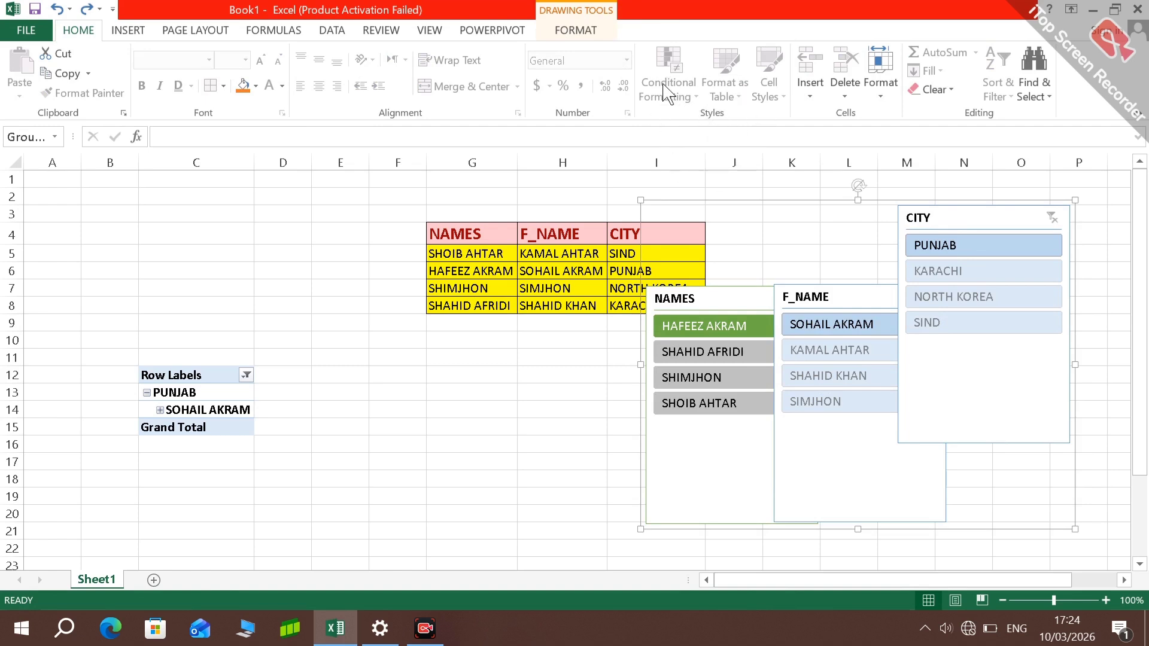
Ungroup the NAMES, F_NAME and CITY slicers, and show the slicer options for all three
{"action": "left_click", "coordinate": [570, 32]}
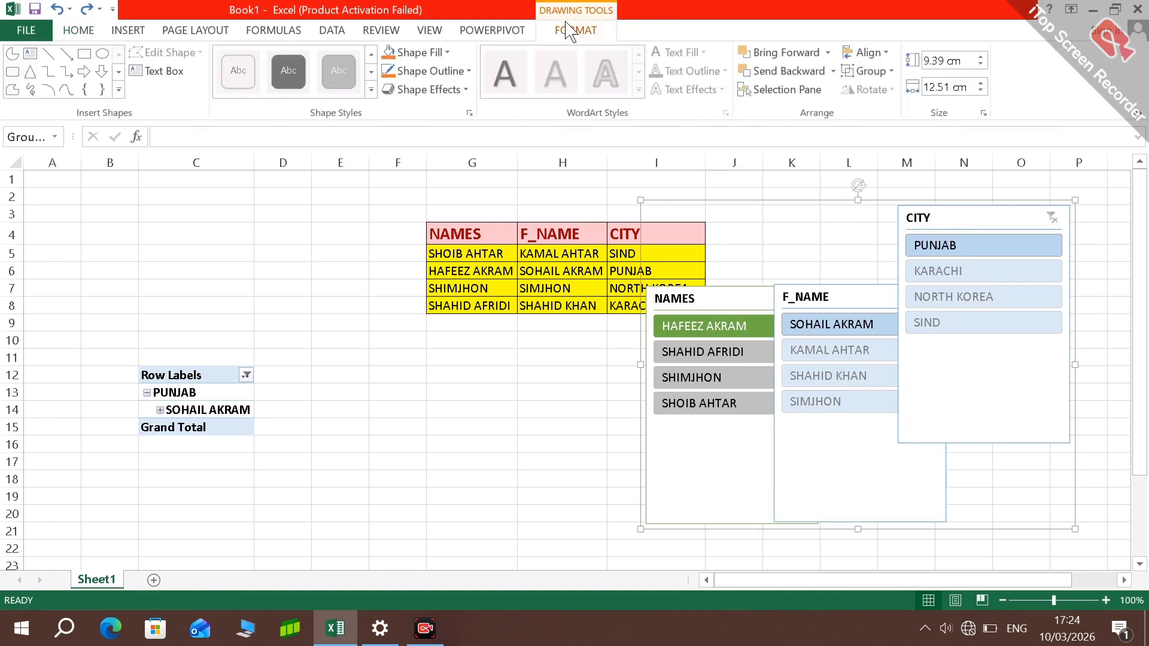
{"action": "left_click", "coordinate": [870, 71]}
{"action": "left_click", "coordinate": [887, 141]}
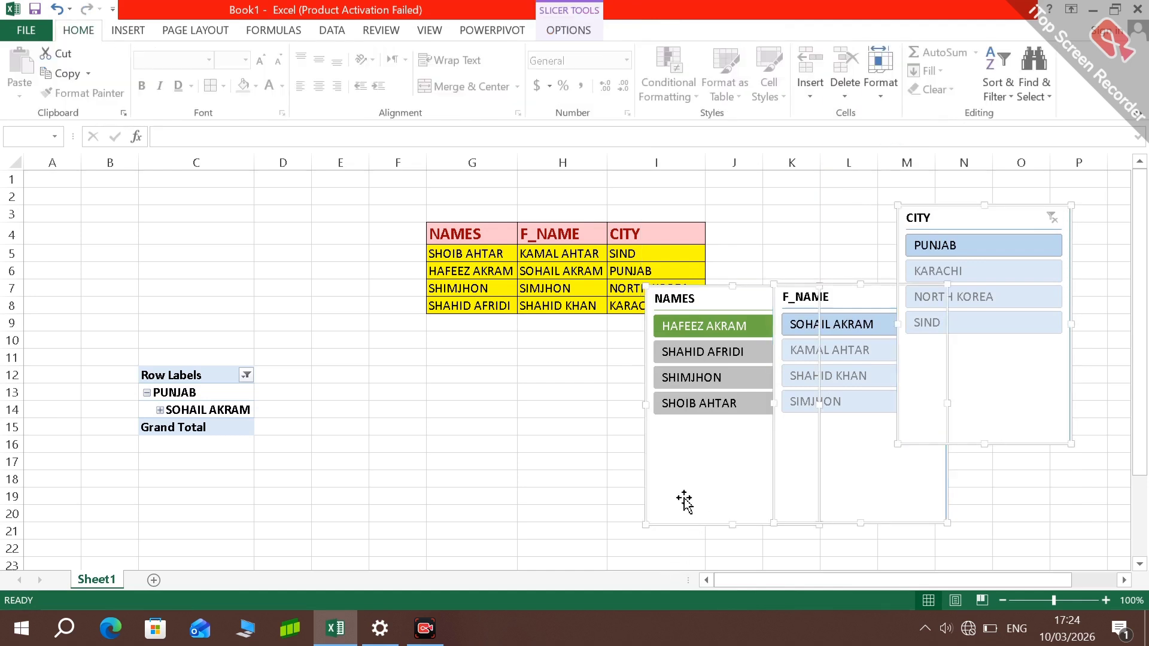
{"action": "left_click", "coordinate": [579, 35]}
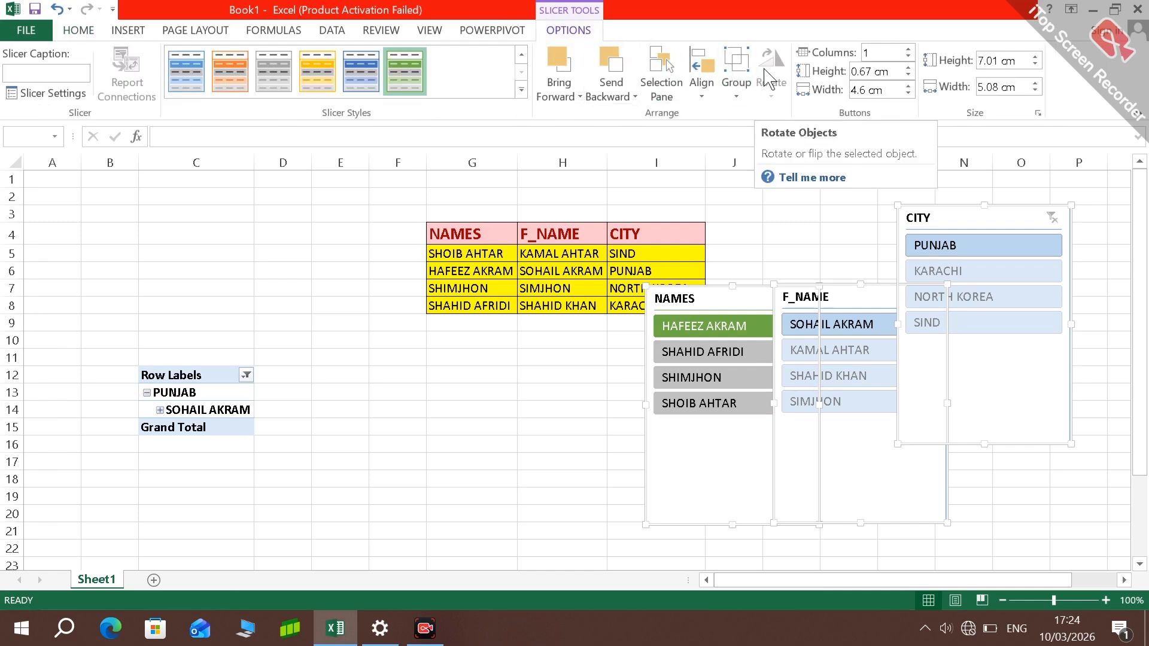
{"action": "right_click", "coordinate": [686, 470]}
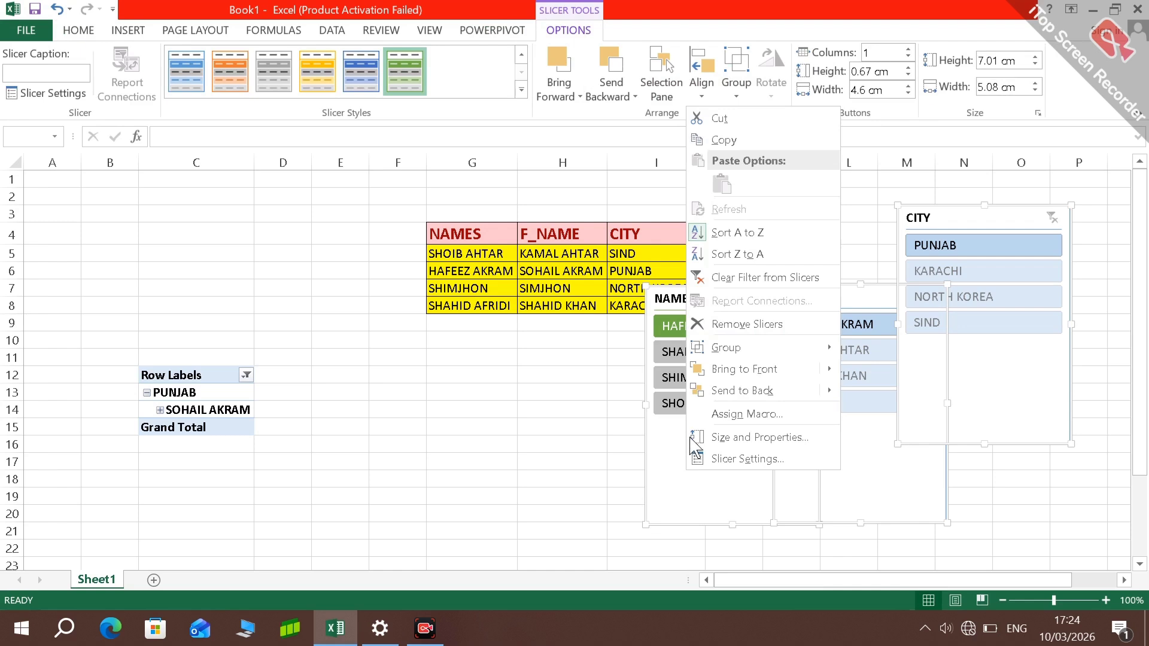
{"action": "mouse_move", "coordinate": [726, 350]}
{"action": "key", "text": "Escape"}
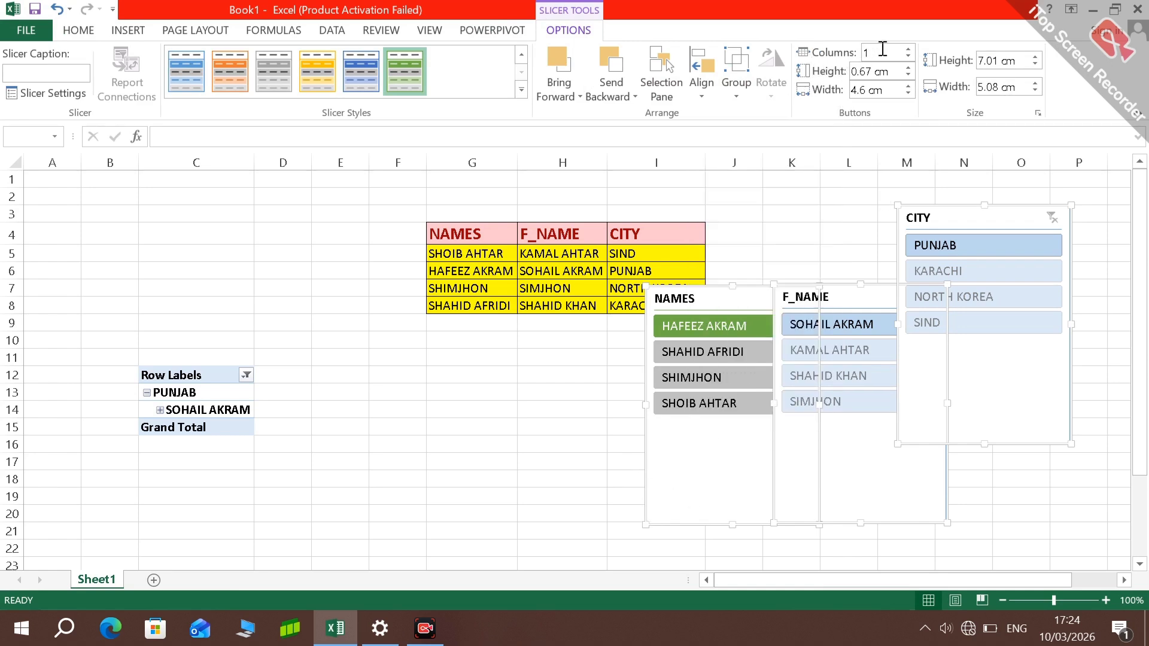
Increase the three selected slicers' button columns to 6, and reduce them back to 1
{"action": "left_click", "coordinate": [909, 48]}
{"action": "left_click", "coordinate": [909, 49]}
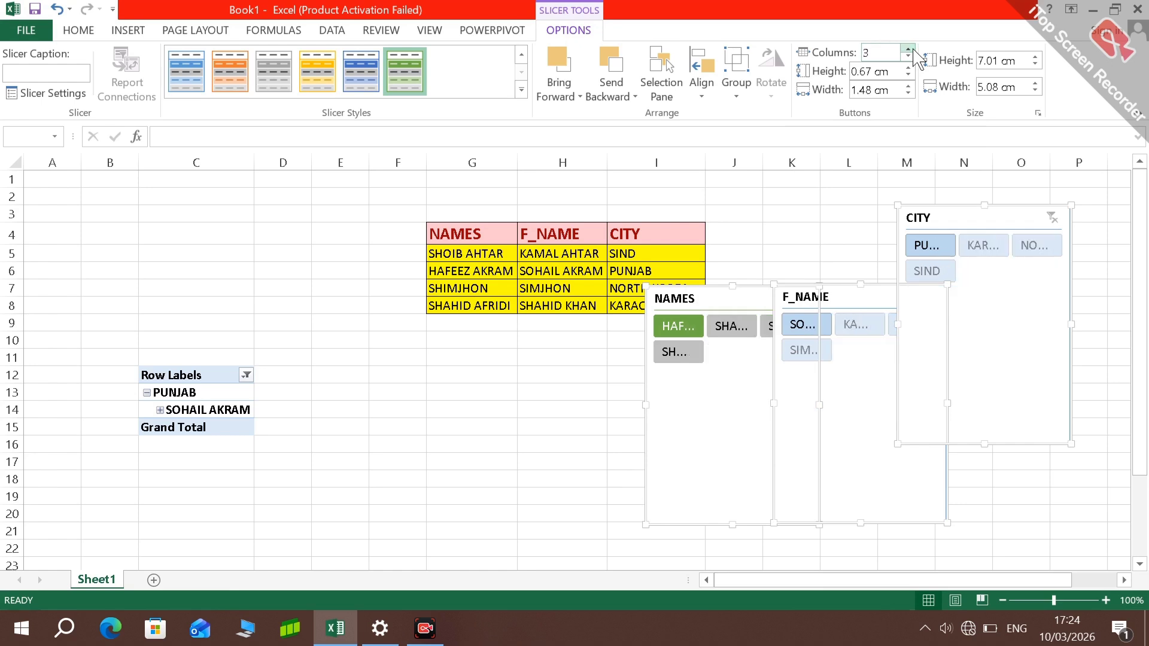
{"action": "left_click", "coordinate": [912, 50]}
{"action": "left_click", "coordinate": [913, 49]}
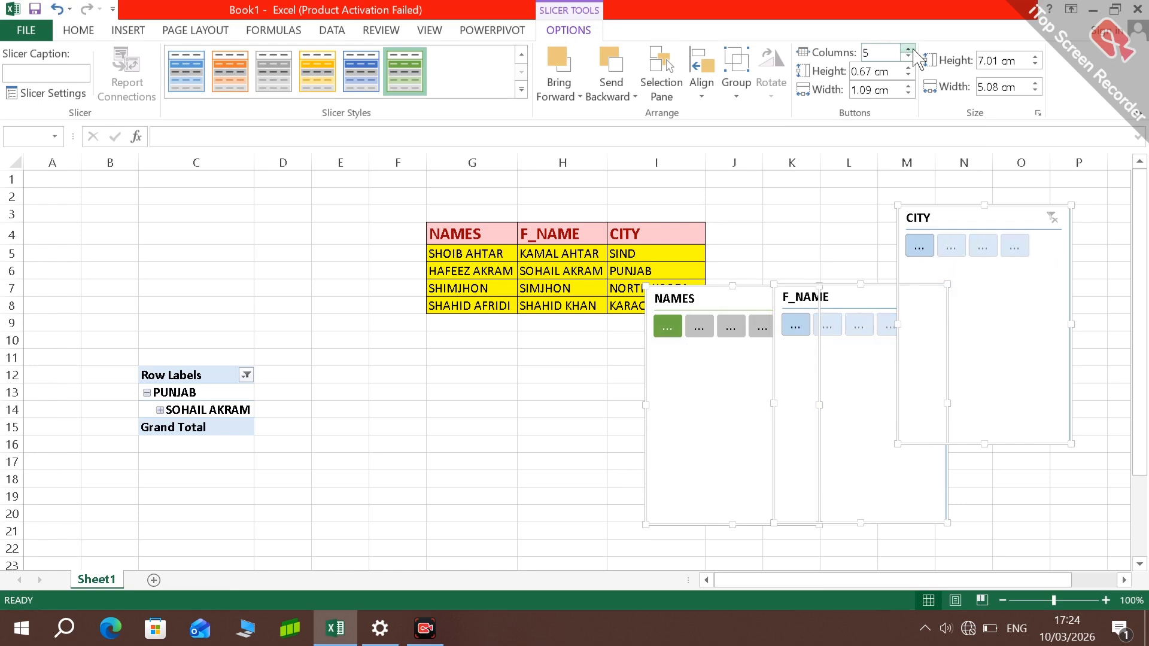
{"action": "left_click", "coordinate": [913, 50]}
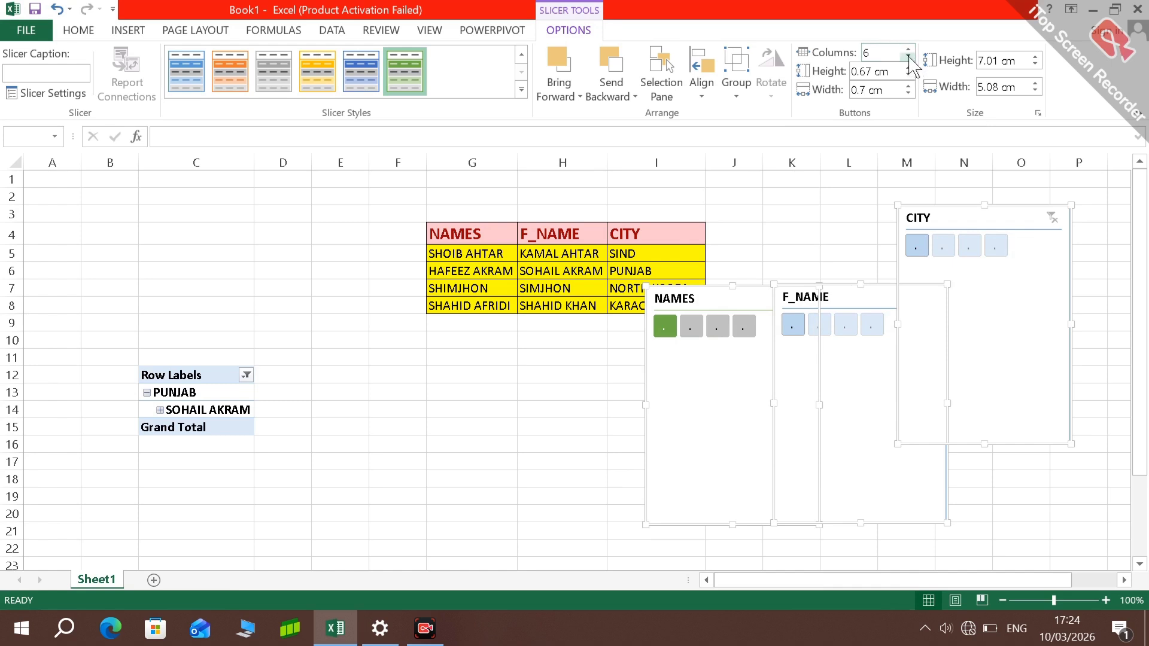
{"action": "left_click", "coordinate": [909, 55]}
{"action": "left_click", "coordinate": [910, 56]}
{"action": "left_click", "coordinate": [910, 56]}
{"action": "left_click", "coordinate": [909, 56]}
{"action": "left_click", "coordinate": [910, 55]}
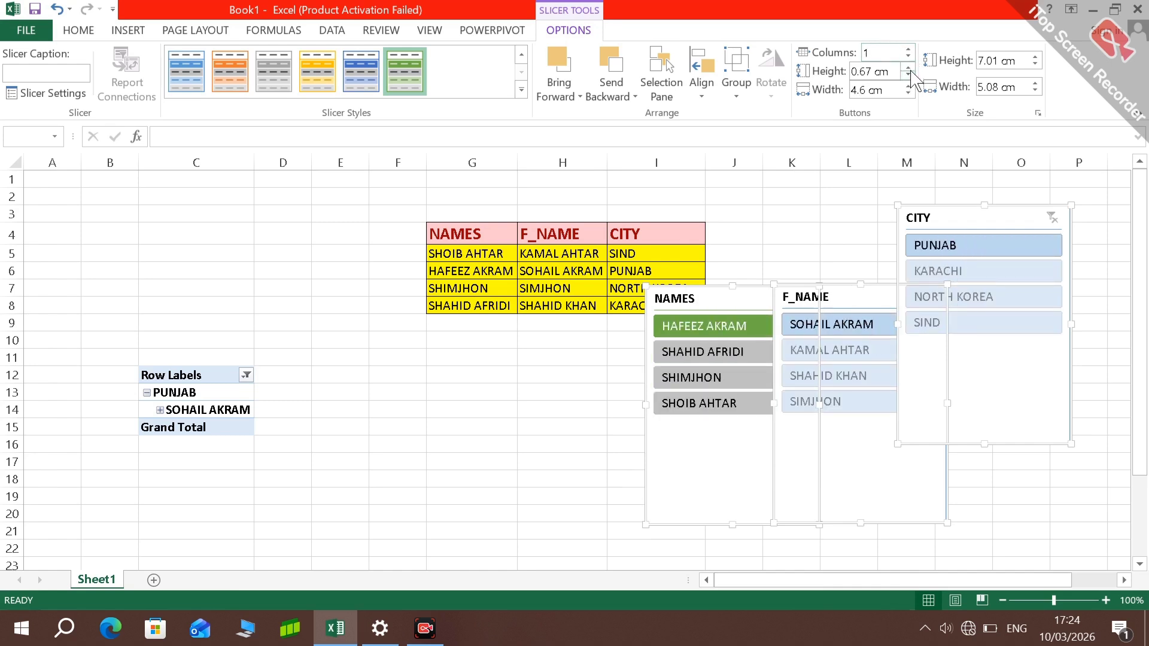
Set the button height to 1.3 cm and the button width to 5.2 cm for the three selected slicers
{"action": "left_click", "coordinate": [909, 67]}
{"action": "left_click", "coordinate": [909, 67]}
{"action": "left_click", "coordinate": [910, 67]}
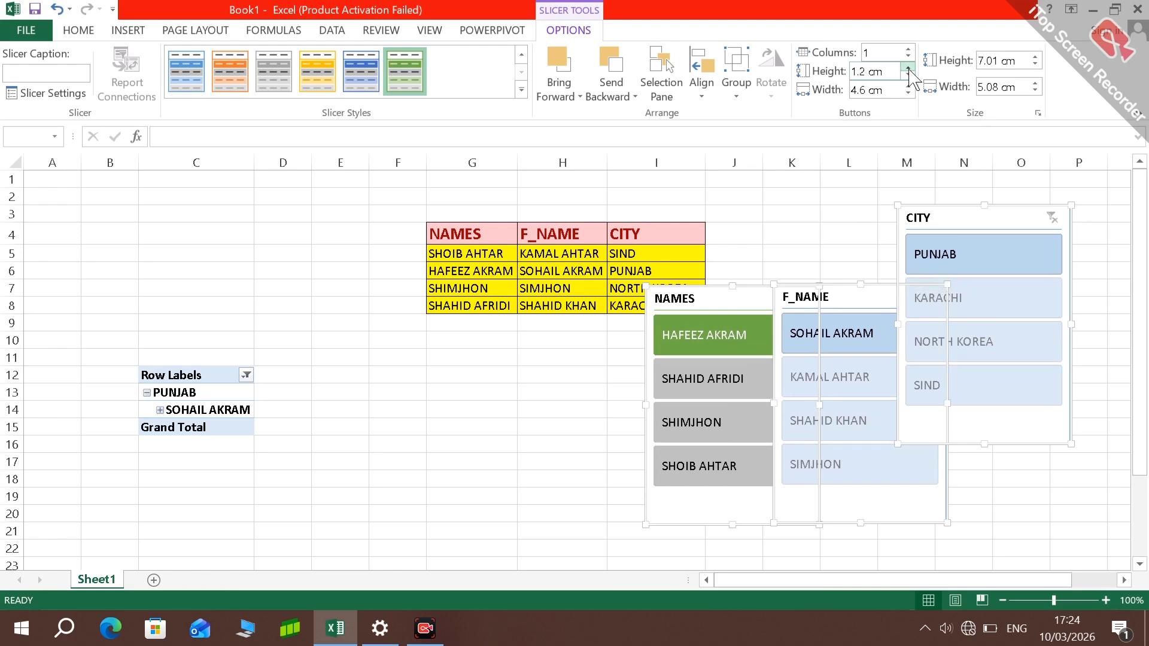
{"action": "left_click", "coordinate": [910, 67]}
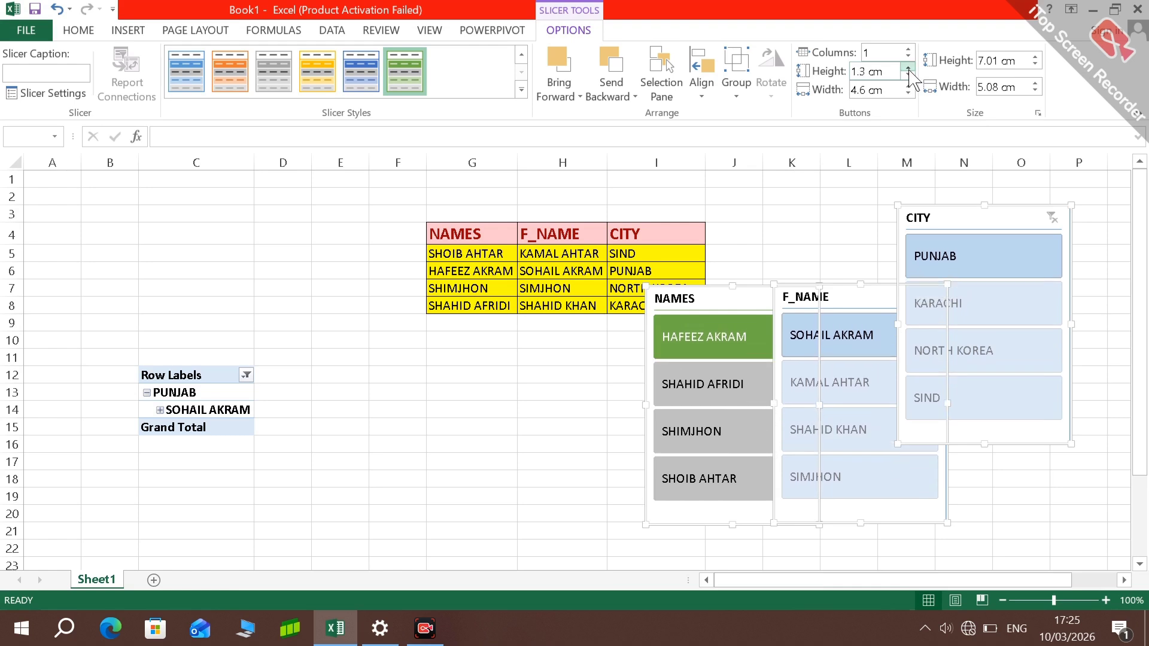
{"action": "left_click", "coordinate": [910, 86]}
{"action": "left_click", "coordinate": [909, 86]}
{"action": "left_click", "coordinate": [909, 86]}
{"action": "left_click", "coordinate": [909, 86]}
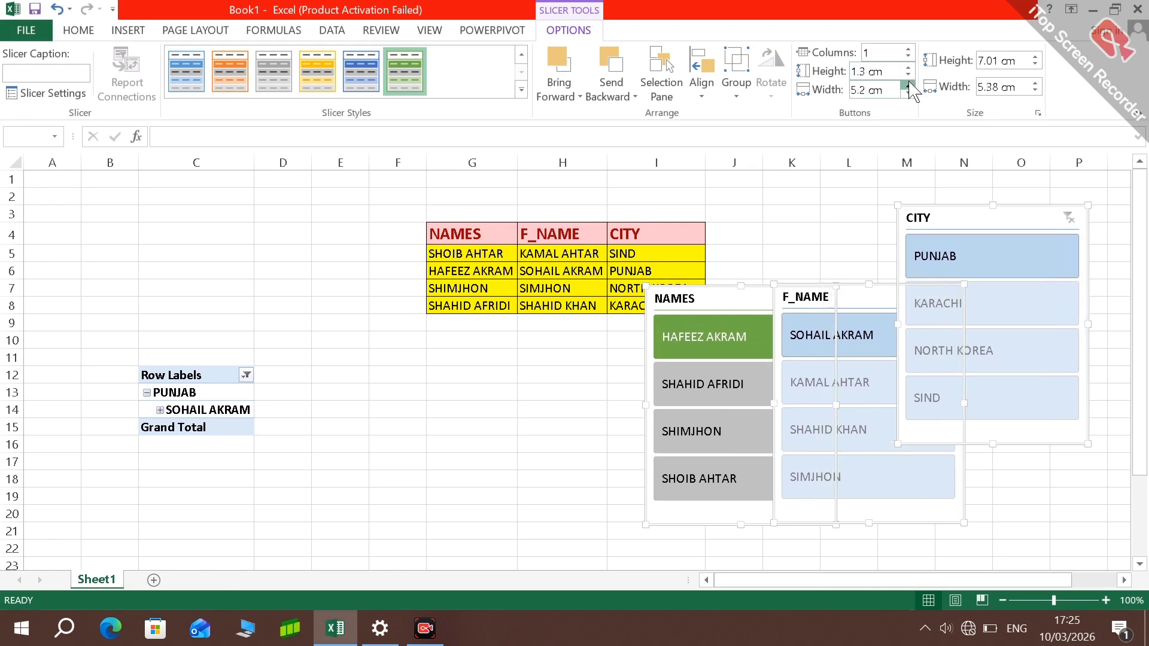
{"action": "left_click", "coordinate": [910, 86]}
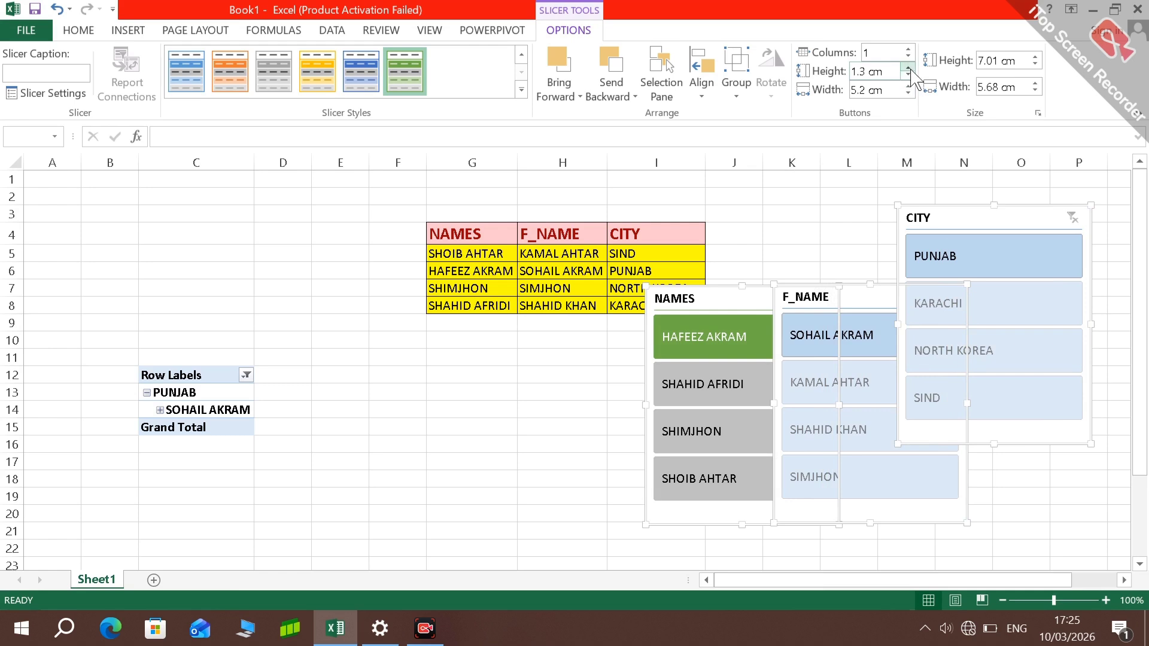
Reduce the button height of the three selected slicers to 1 cm
{"action": "left_click", "coordinate": [909, 76]}
{"action": "left_click", "coordinate": [910, 76]}
{"action": "left_click", "coordinate": [909, 76]}
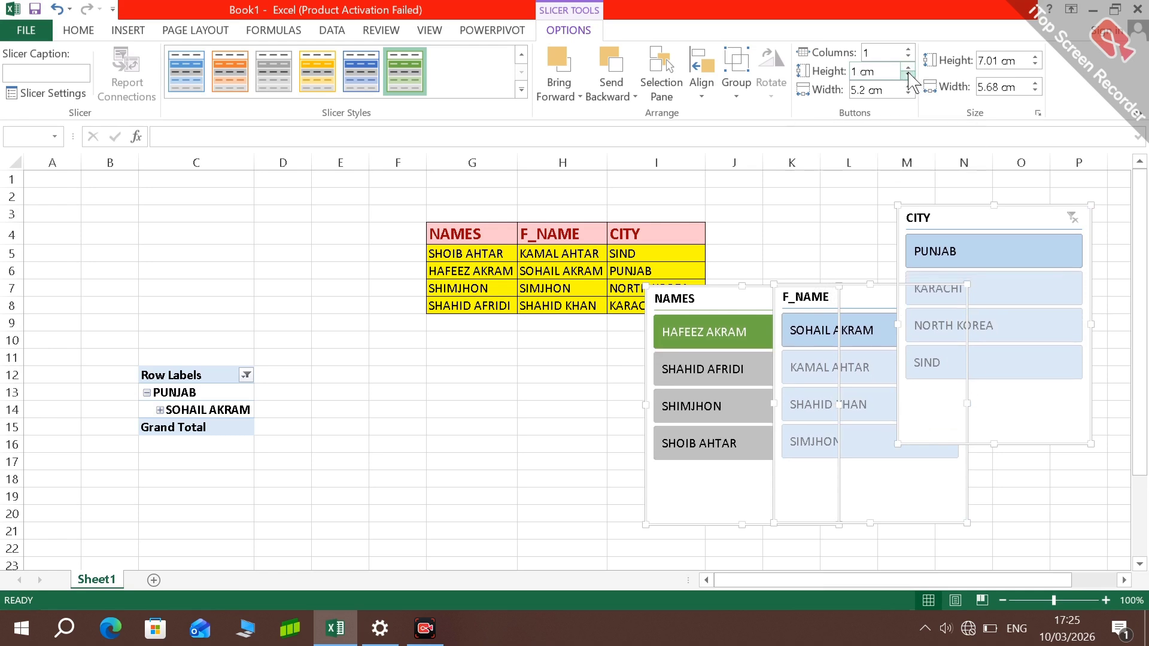
Set the overall size of the three slicers to 7.7 cm high and 5.3 cm wide, and deselect them
{"action": "left_click", "coordinate": [1035, 57]}
{"action": "left_click", "coordinate": [1035, 56]}
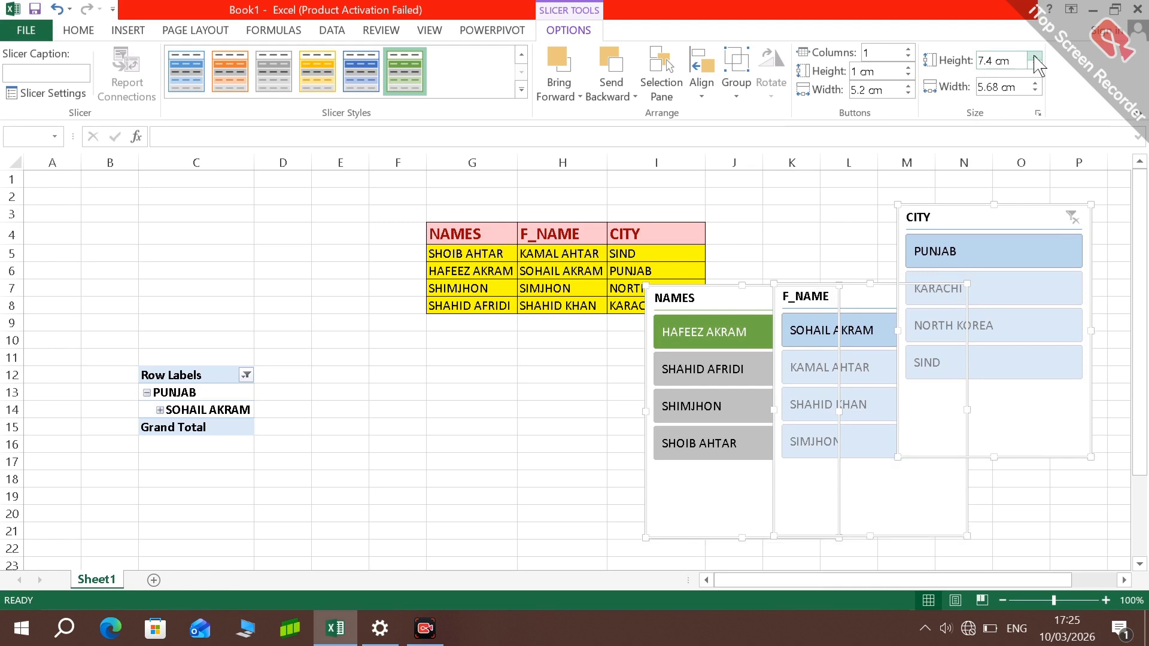
{"action": "left_click", "coordinate": [1035, 57]}
{"action": "left_click", "coordinate": [1035, 56]}
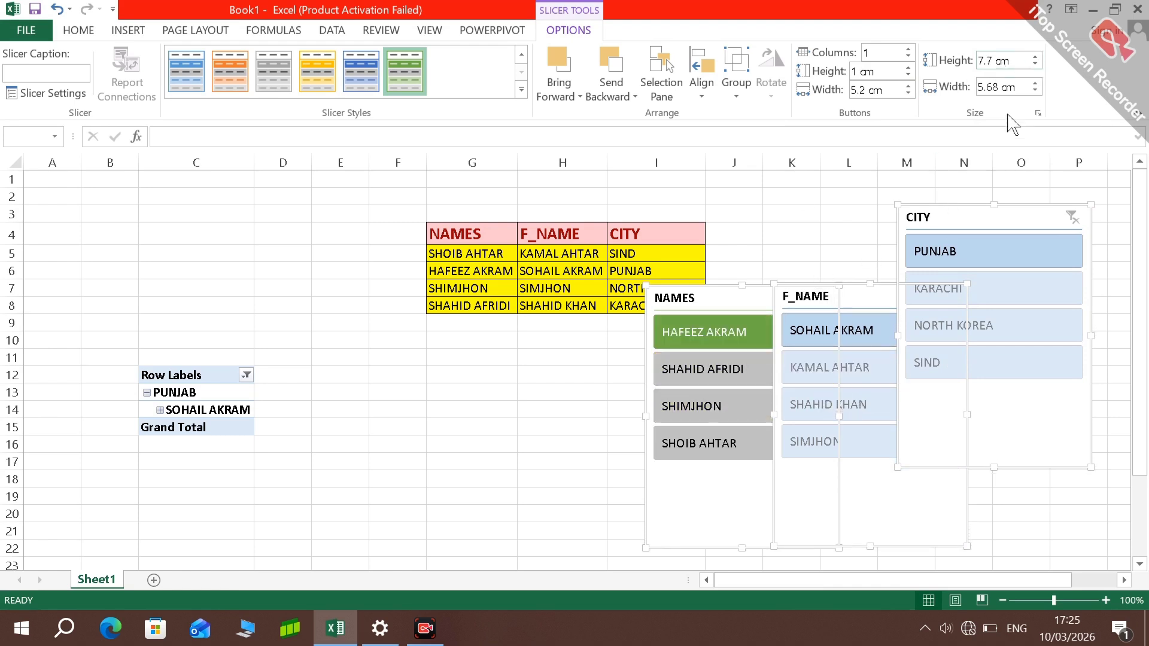
{"action": "left_click", "coordinate": [1035, 91]}
{"action": "left_click", "coordinate": [1035, 91]}
{"action": "left_click", "coordinate": [1035, 91]}
{"action": "left_click", "coordinate": [1035, 91]}
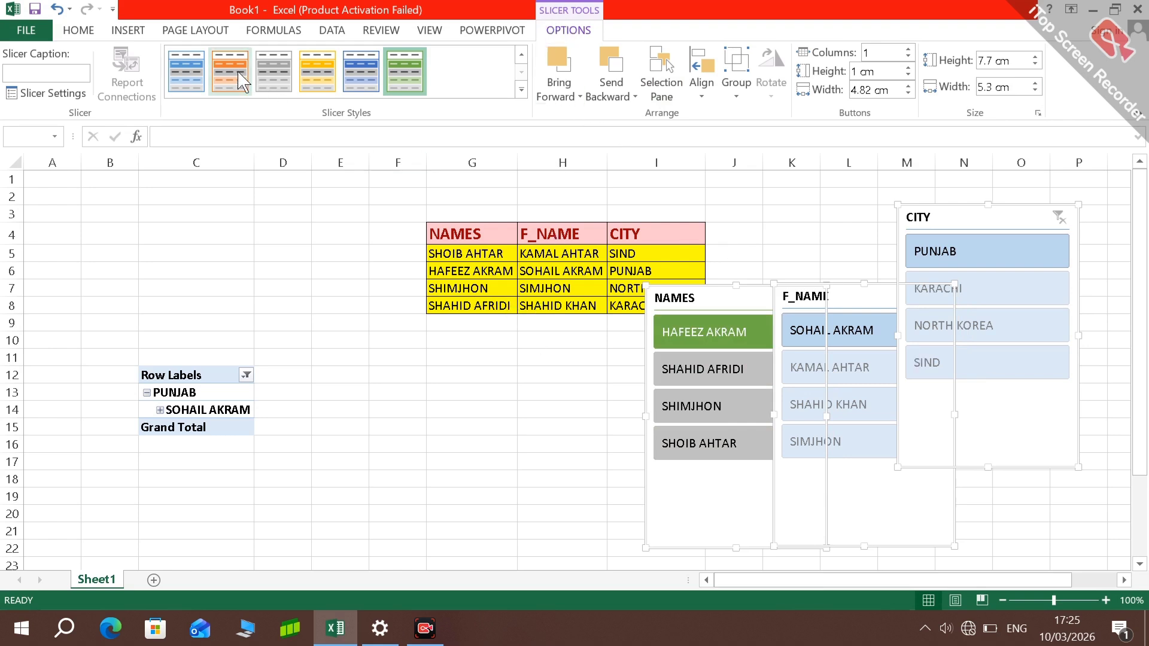
{"action": "left_click", "coordinate": [420, 464]}
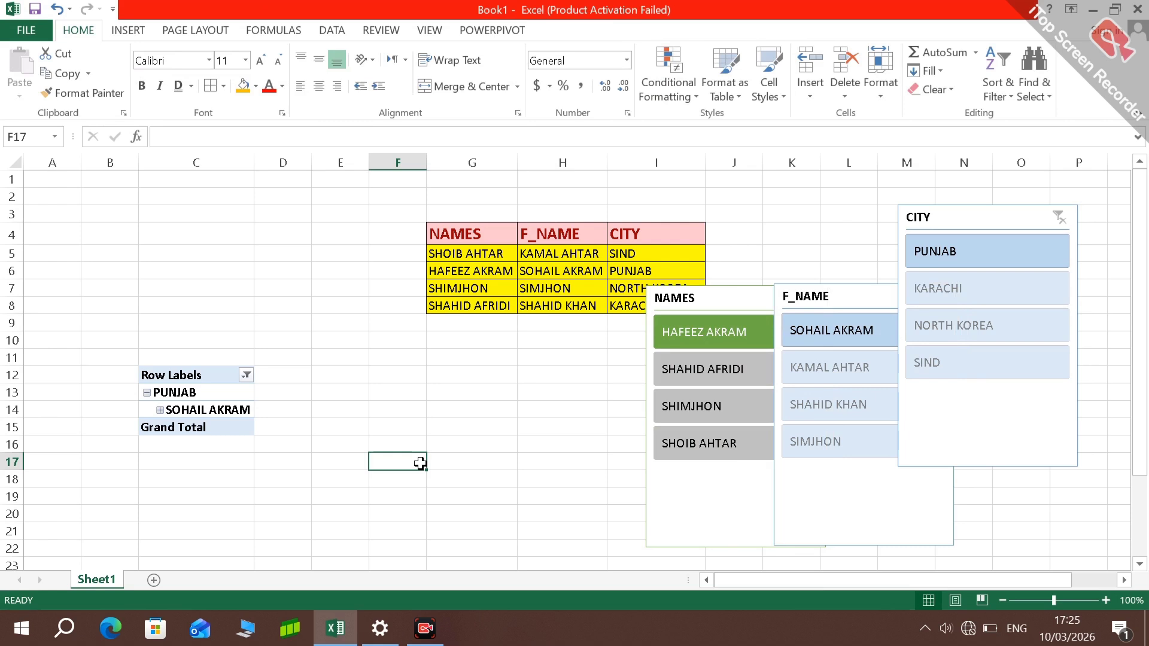
Try to insert a timeline for the PivotTable in column C
{"action": "left_click", "coordinate": [180, 411]}
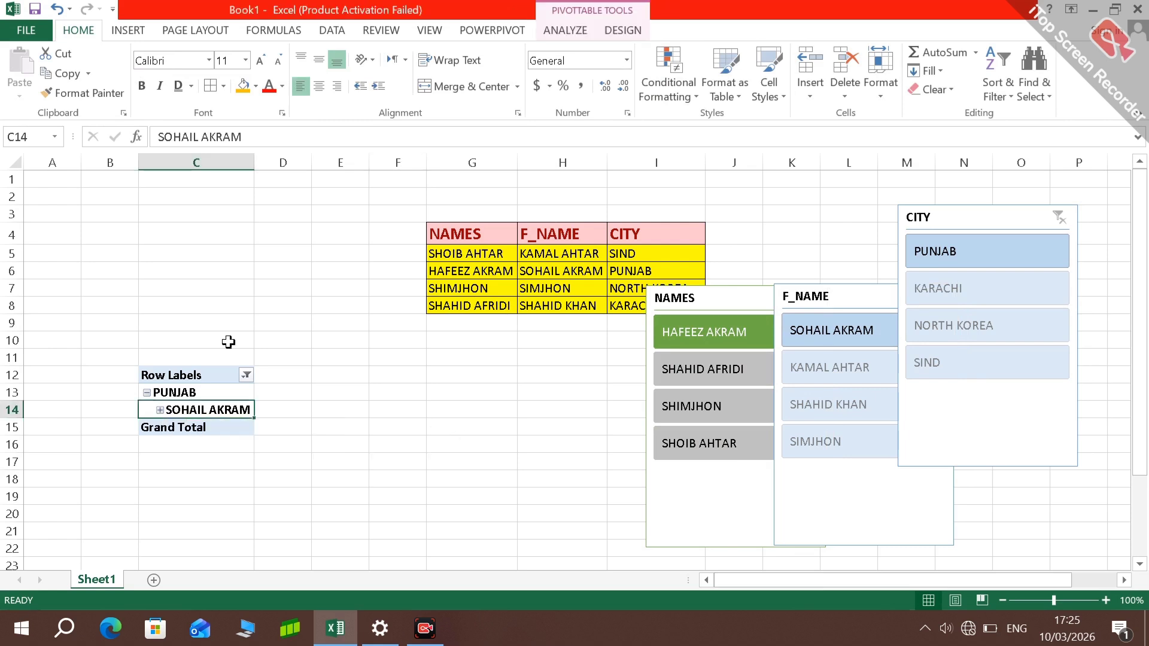
{"action": "left_click", "coordinate": [554, 31]}
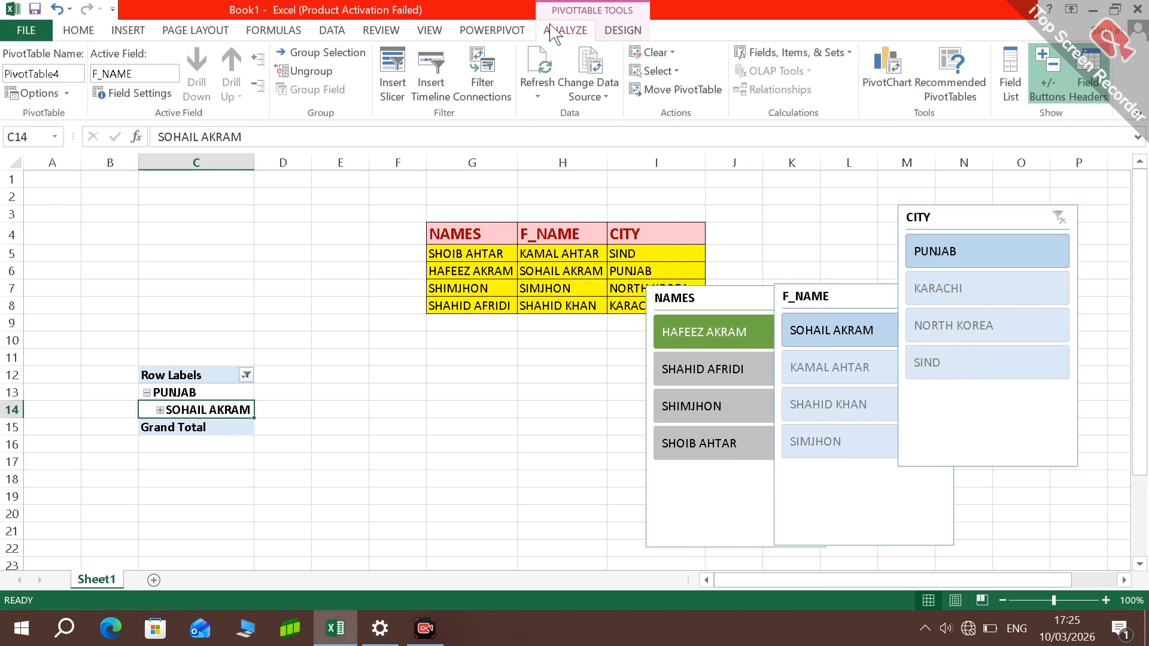
{"action": "left_click", "coordinate": [431, 103]}
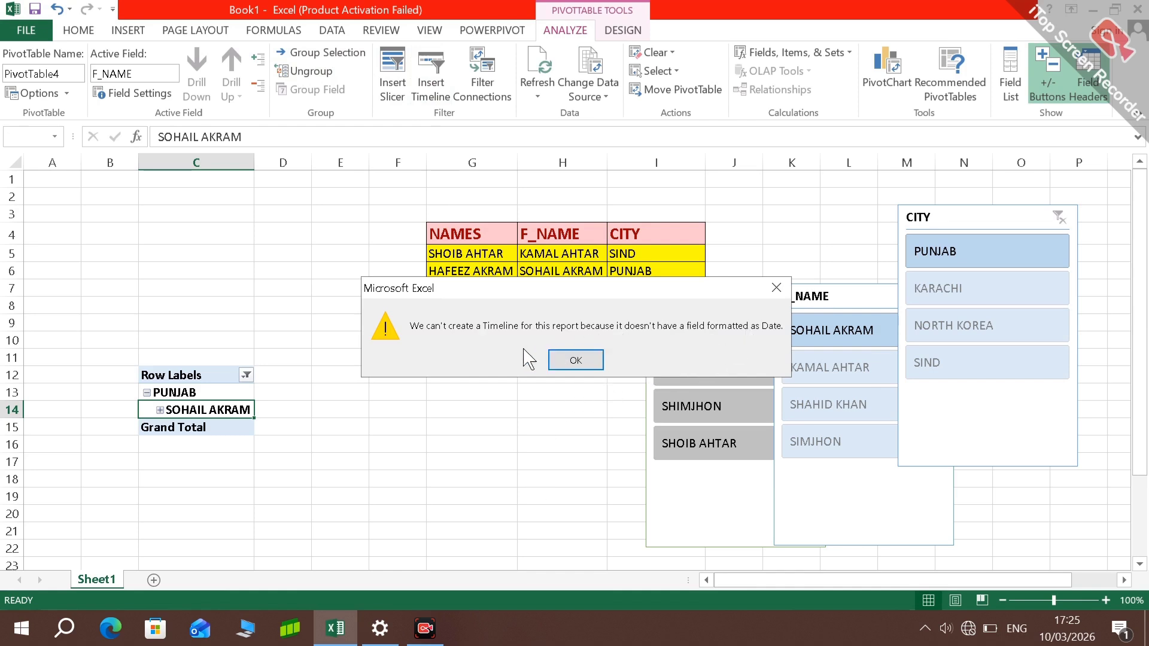
{"action": "left_click", "coordinate": [566, 359]}
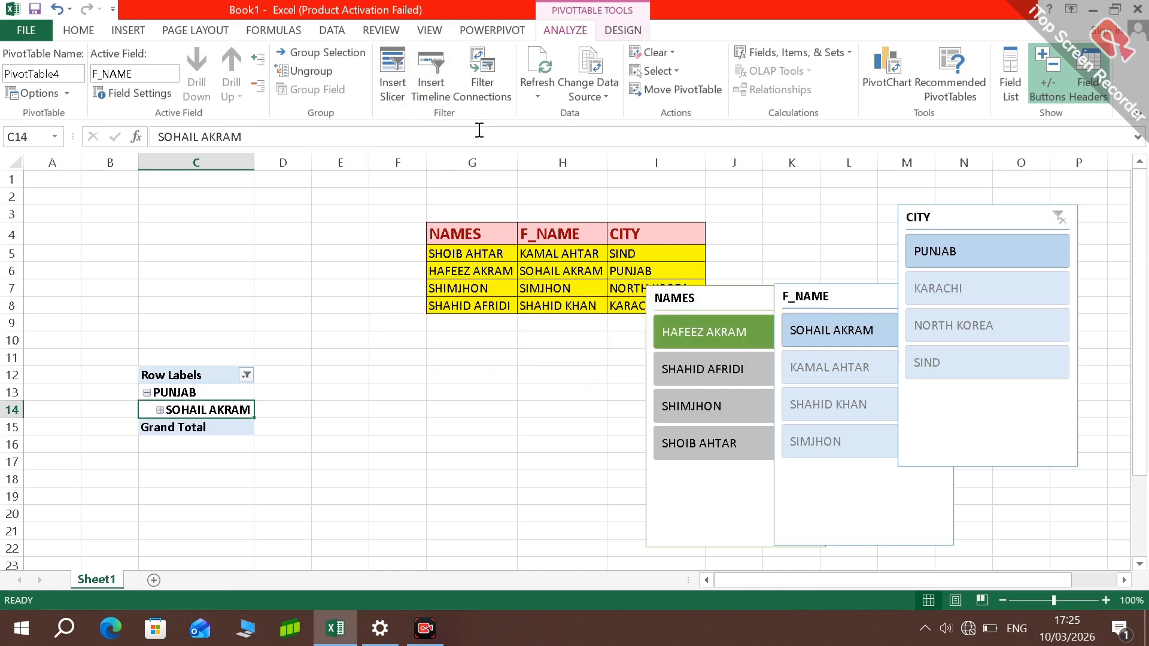
Disconnect the F_NAME slicer from the PivotTable through its filter connections
{"action": "left_click", "coordinate": [478, 80]}
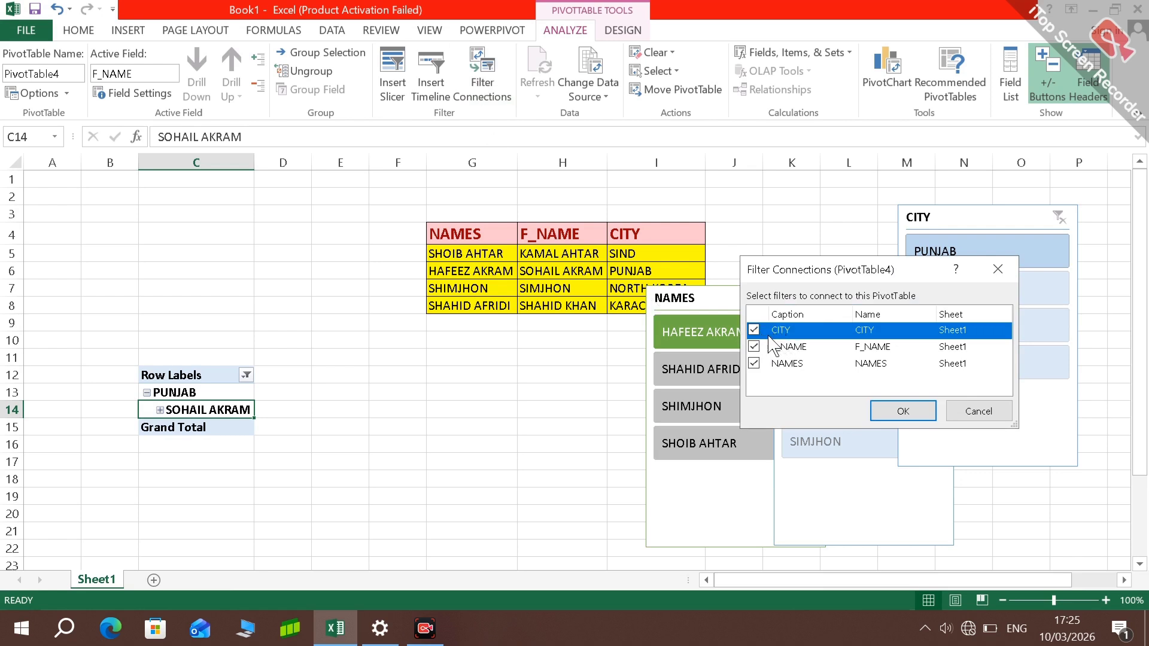
{"action": "left_click", "coordinate": [755, 347]}
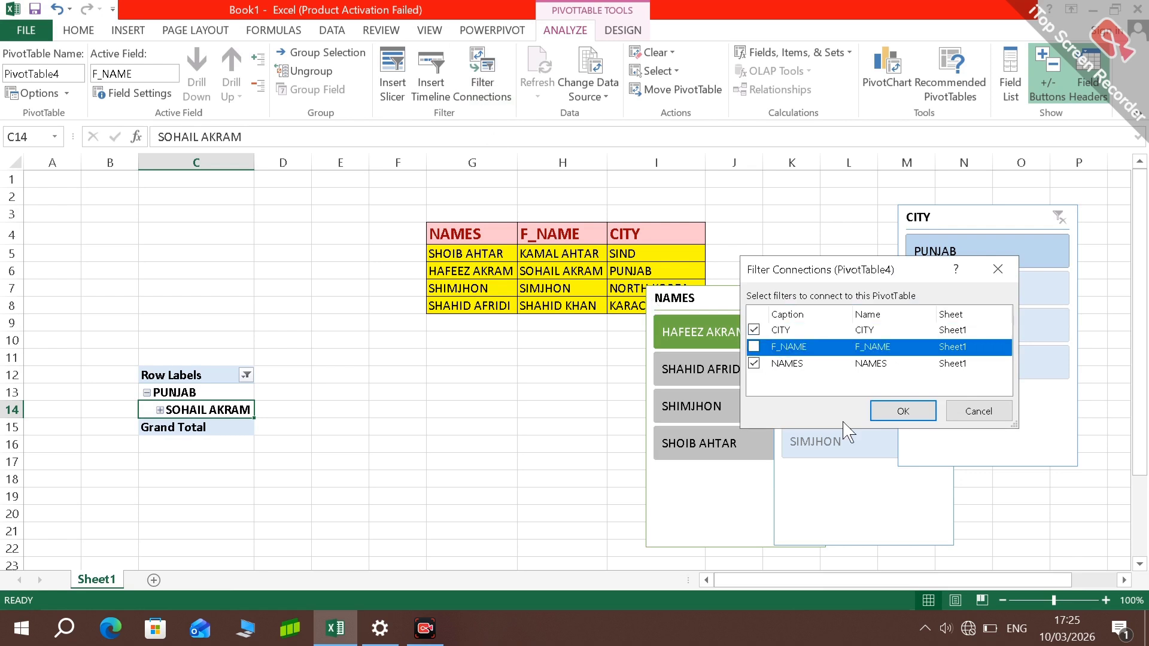
{"action": "left_click", "coordinate": [902, 412]}
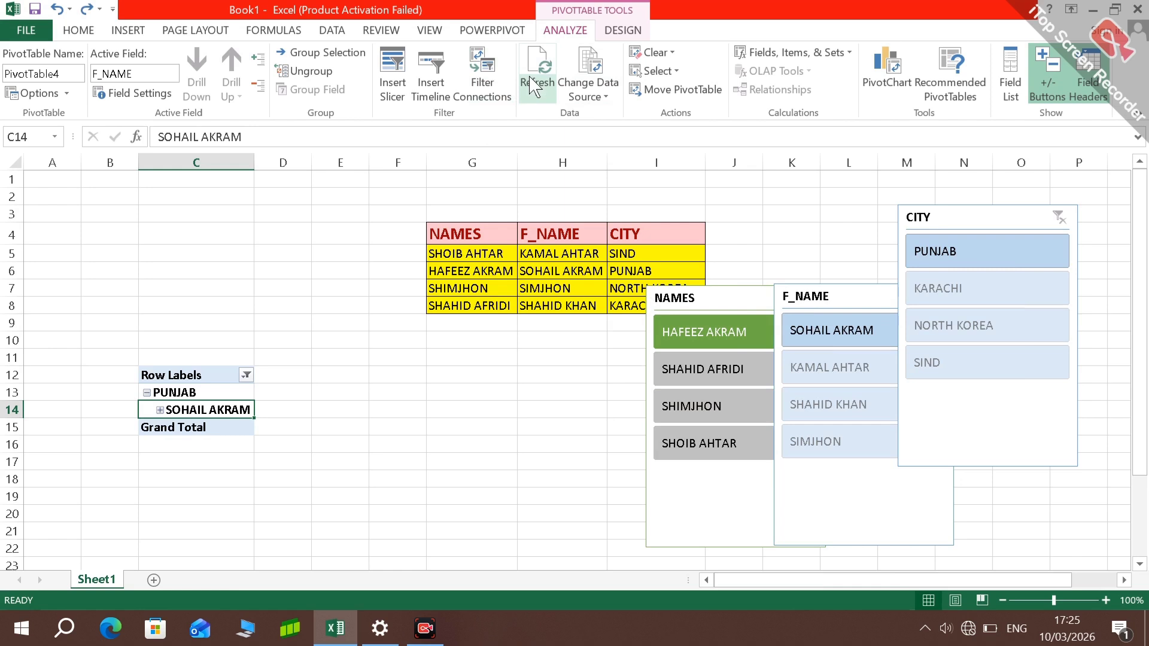
Refresh the PivotTable, and refresh all data in the workbook
{"action": "left_click", "coordinate": [535, 87]}
{"action": "left_click", "coordinate": [576, 123]}
{"action": "left_click", "coordinate": [537, 93]}
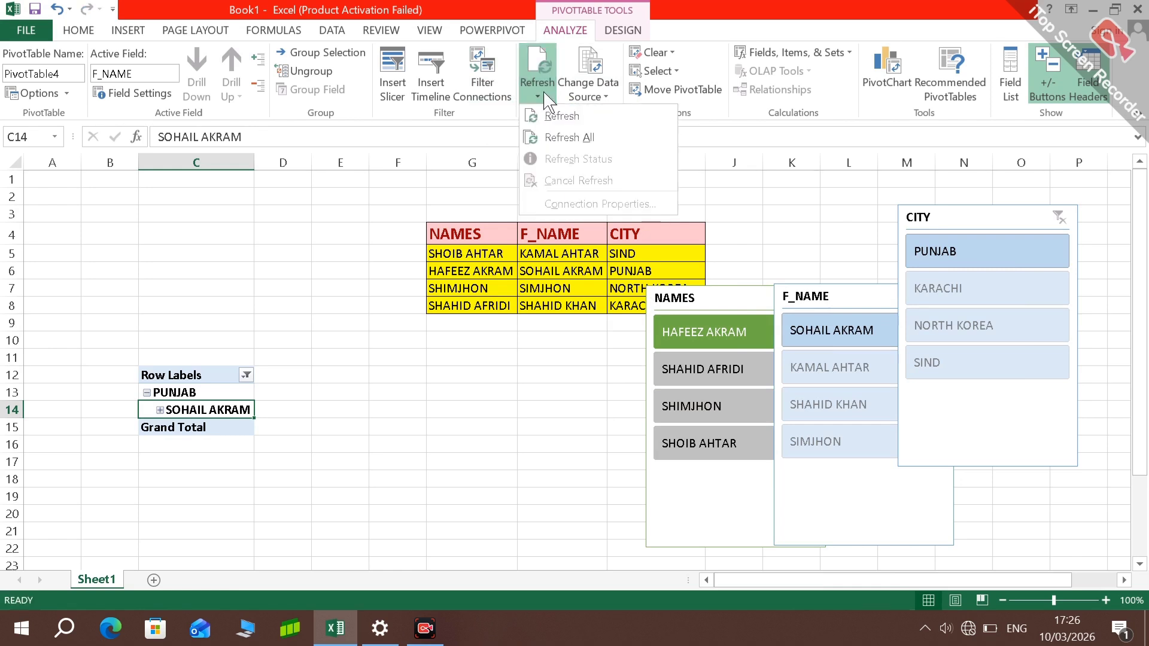
{"action": "left_click", "coordinate": [551, 138]}
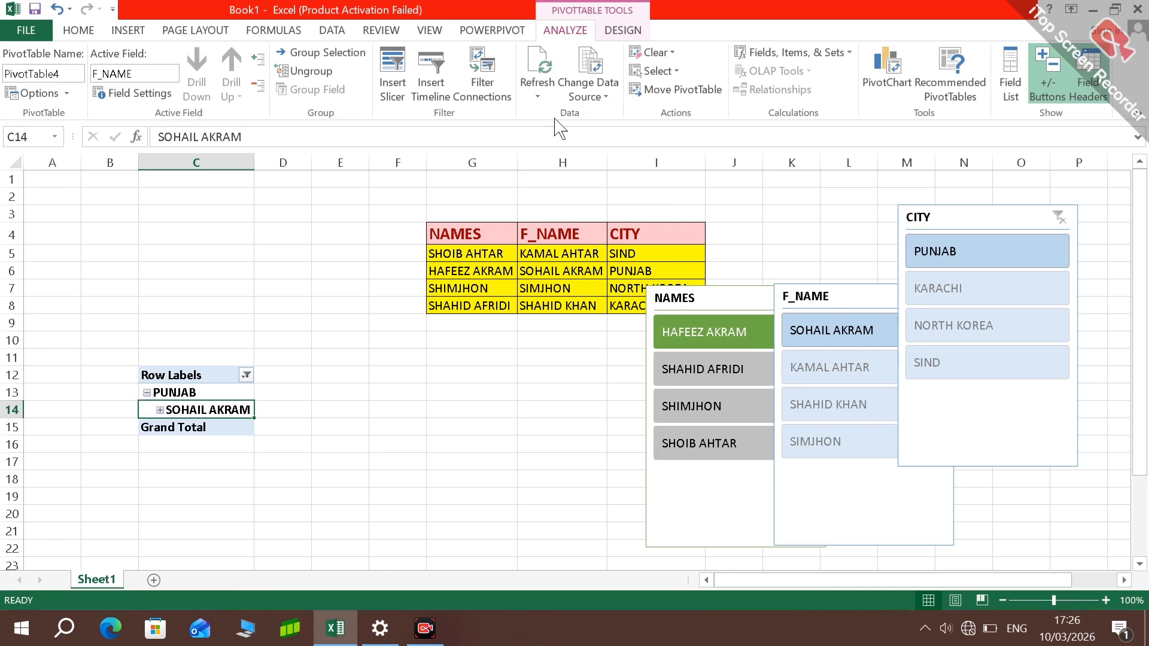
Open the data source settings of the PivotTable
{"action": "left_click", "coordinate": [586, 97]}
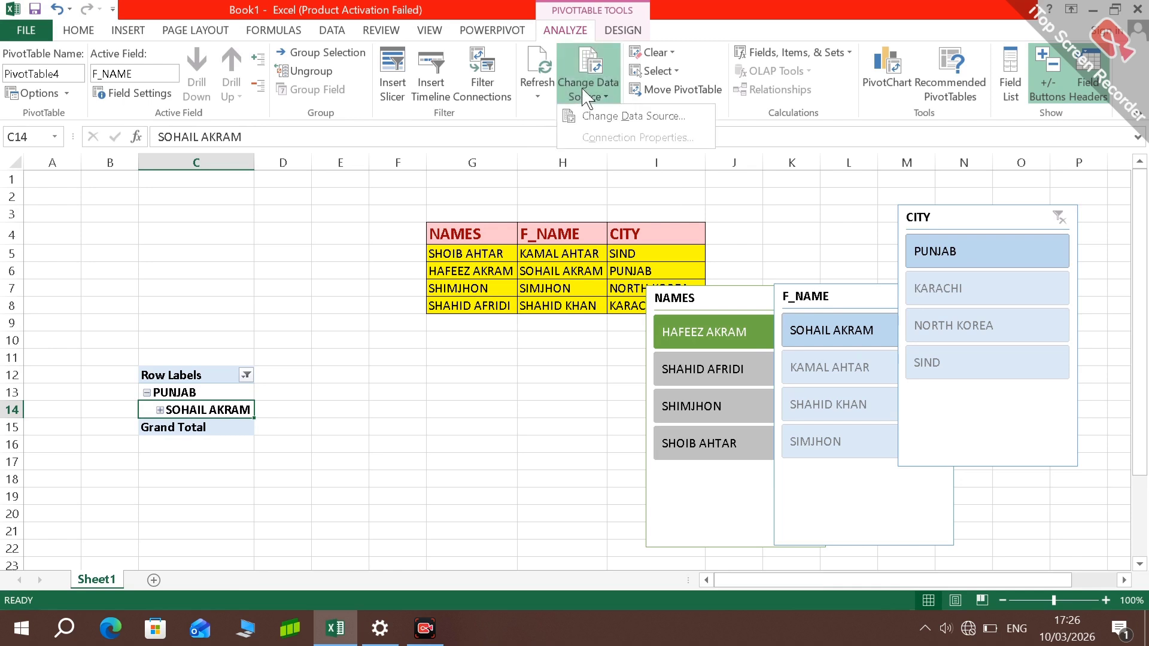
{"action": "left_click", "coordinate": [587, 119]}
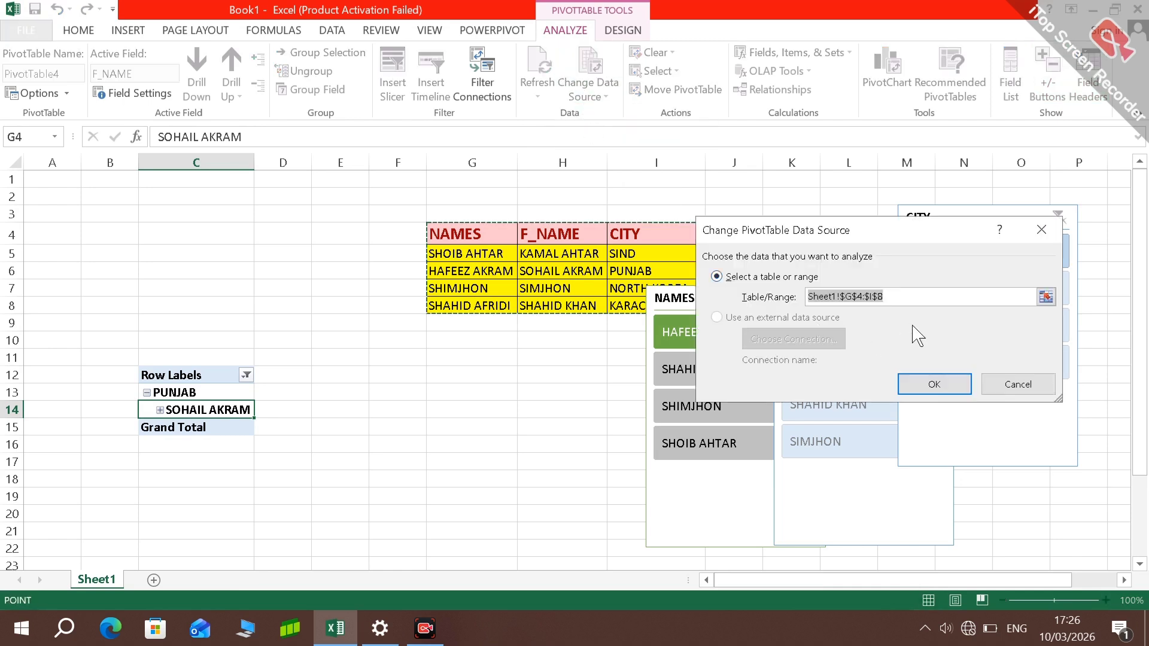